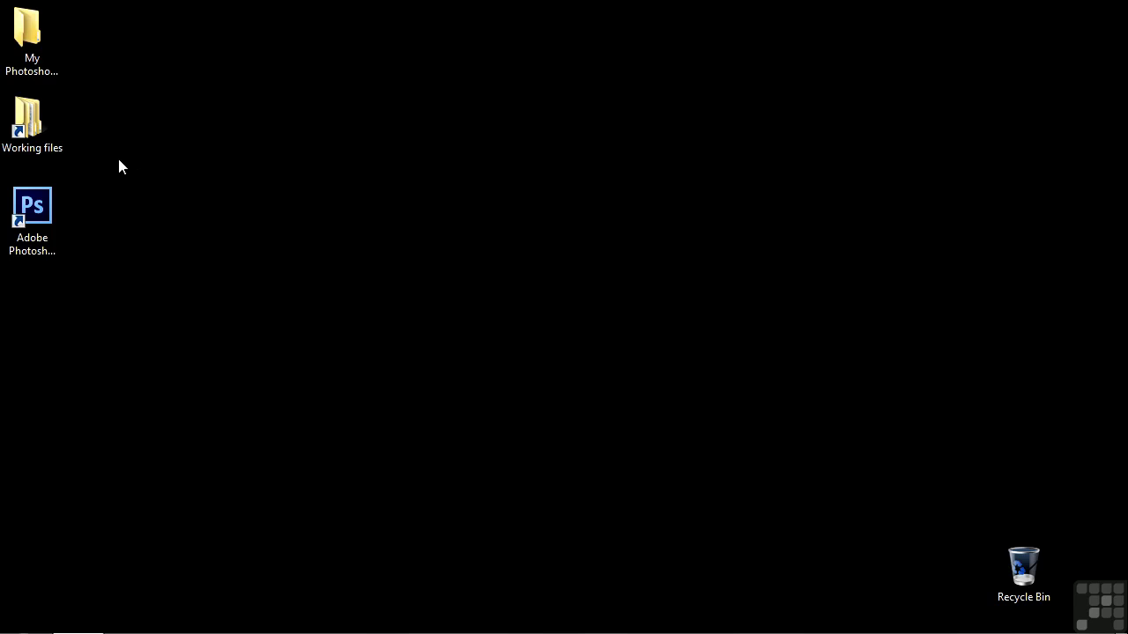
Step: Open lighting.psd from the Photoshop projects folder inside Working files
double_click(48, 134)
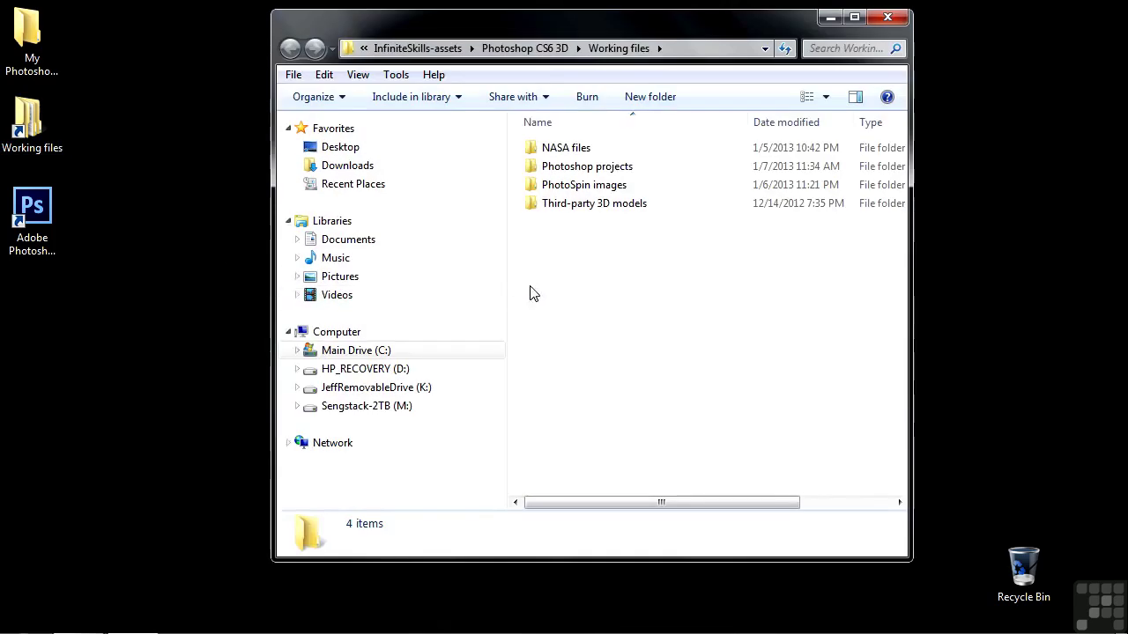
double_click(586, 166)
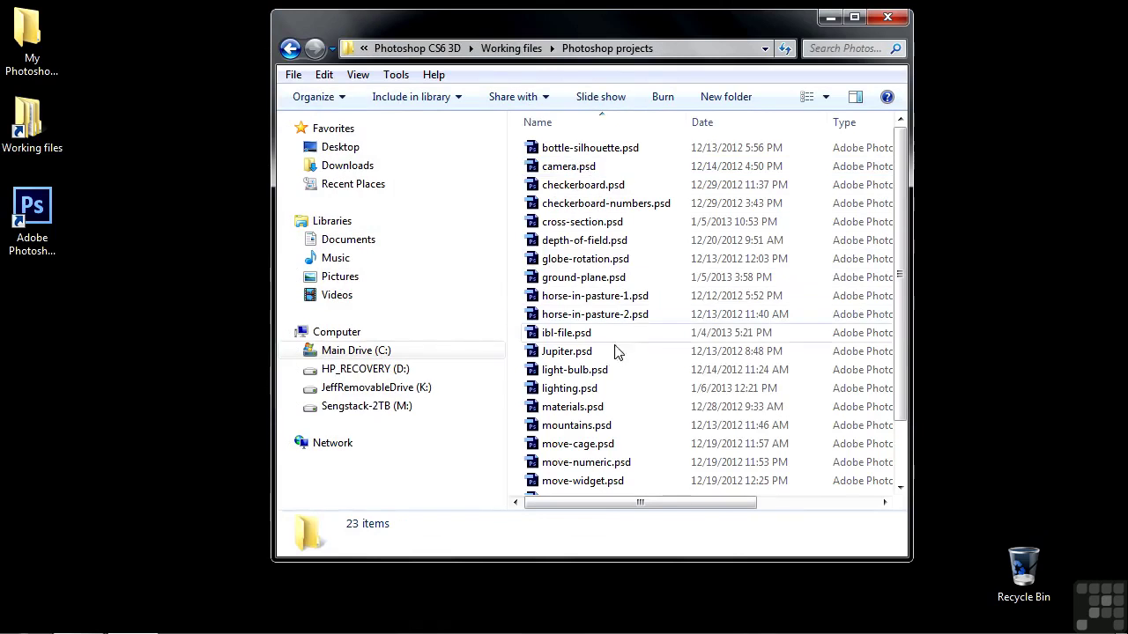
click(569, 392)
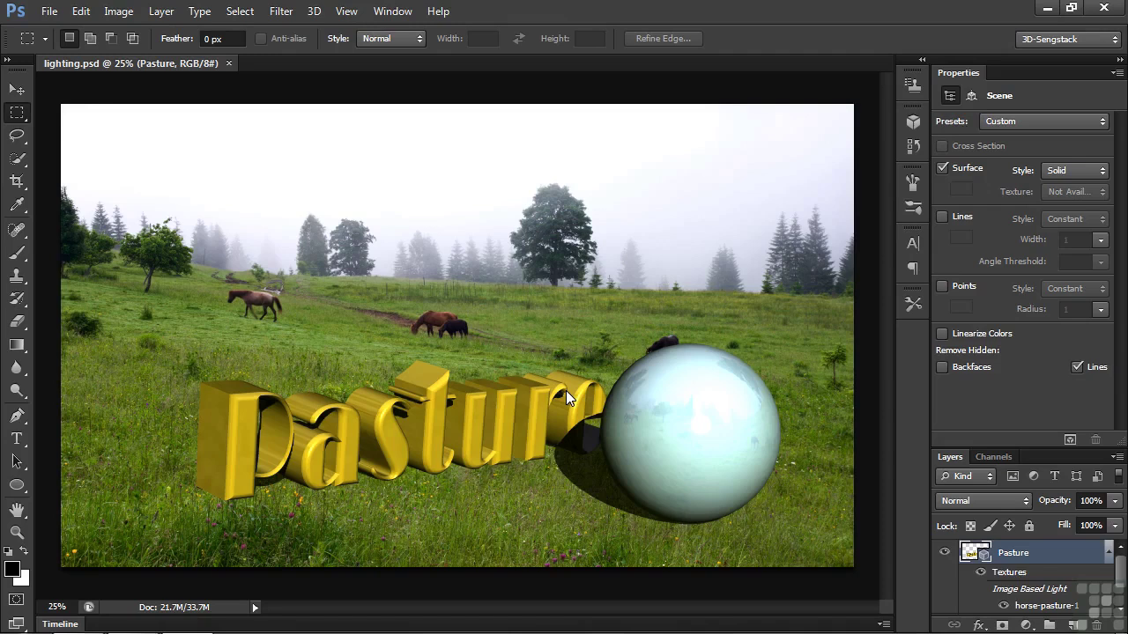
Step: Select Infinite Light 1 in the 3D scene and rotate it to shine from behind, casting the shadows forward onto the grass
click(19, 93)
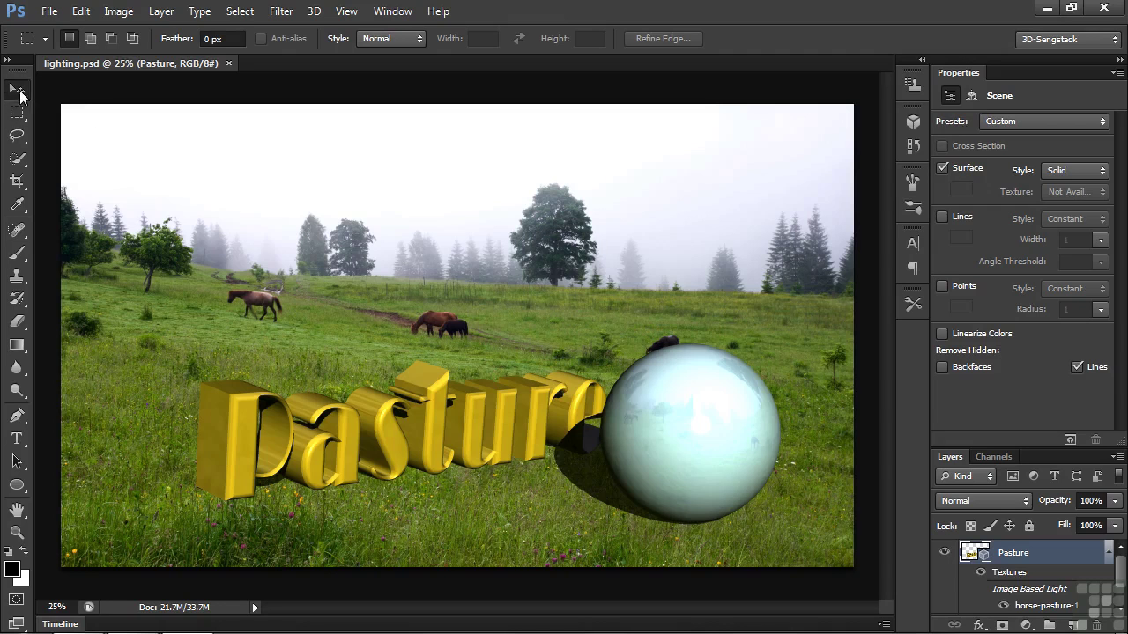
click(912, 123)
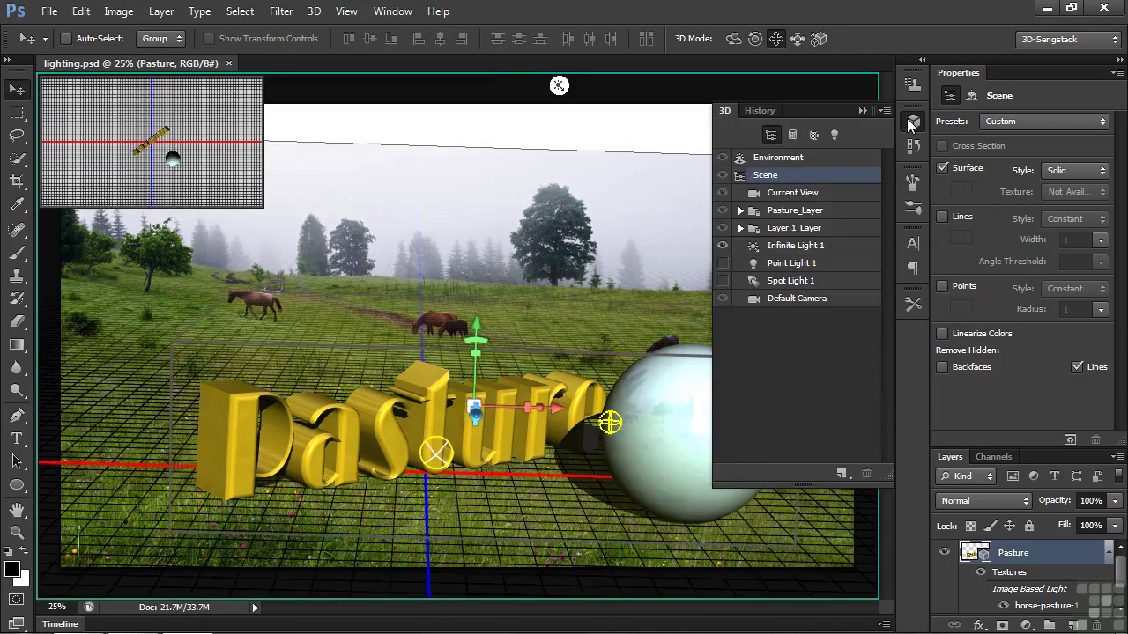
click(809, 251)
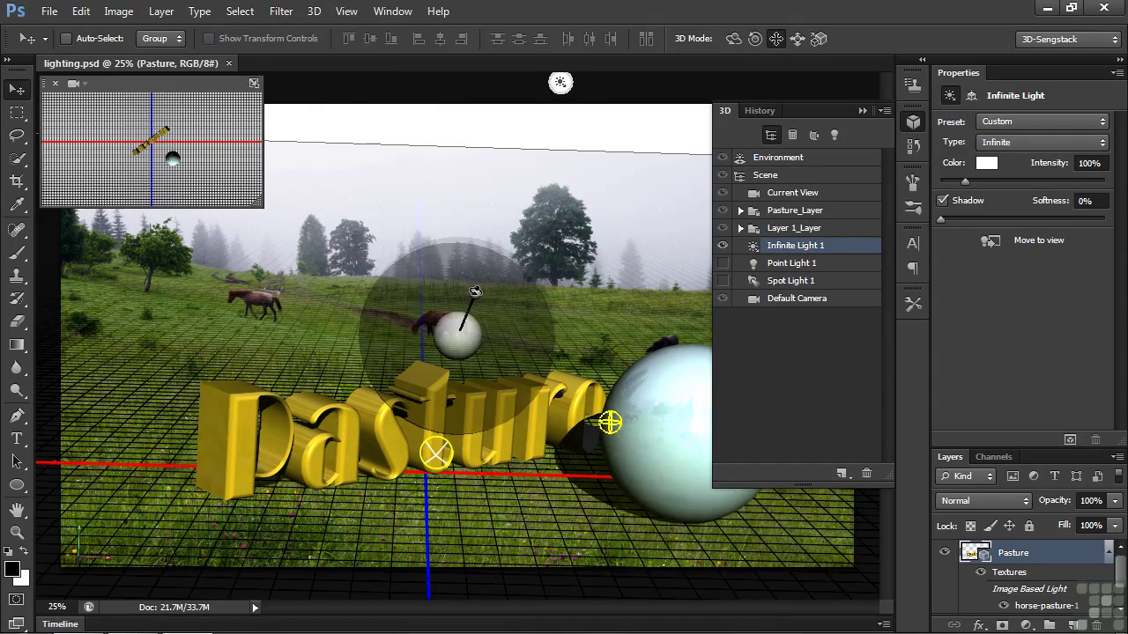
mouse_move(476, 292)
mouse_down()
mouse_move(468, 313)
mouse_move(423, 156)
mouse_move(423, 211)
mouse_move(410, 177)
mouse_up()
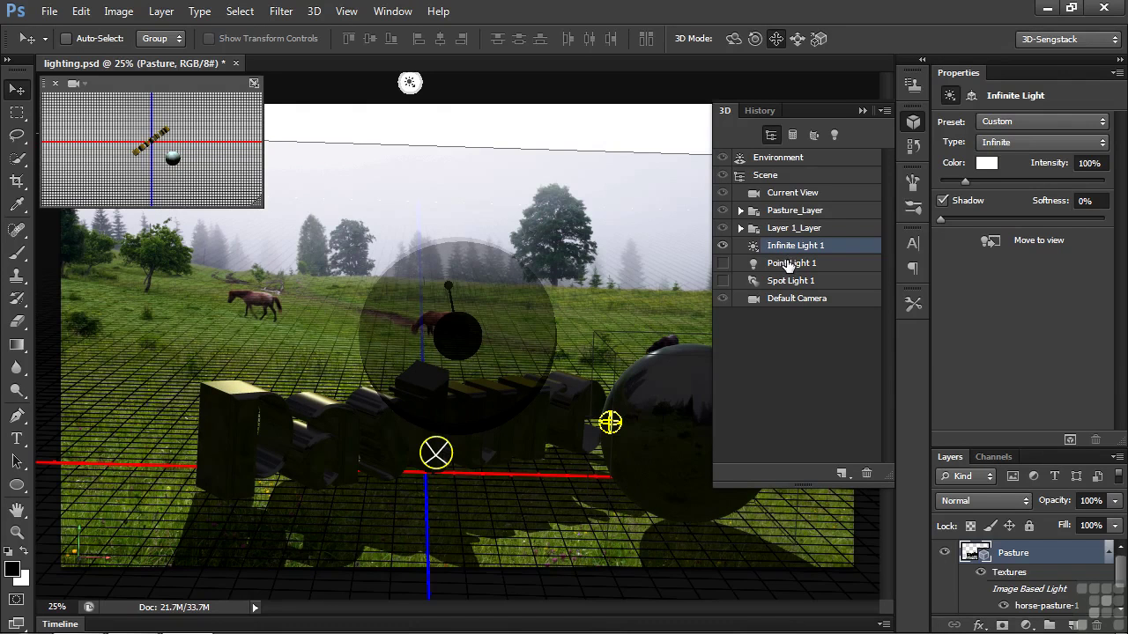
click(787, 266)
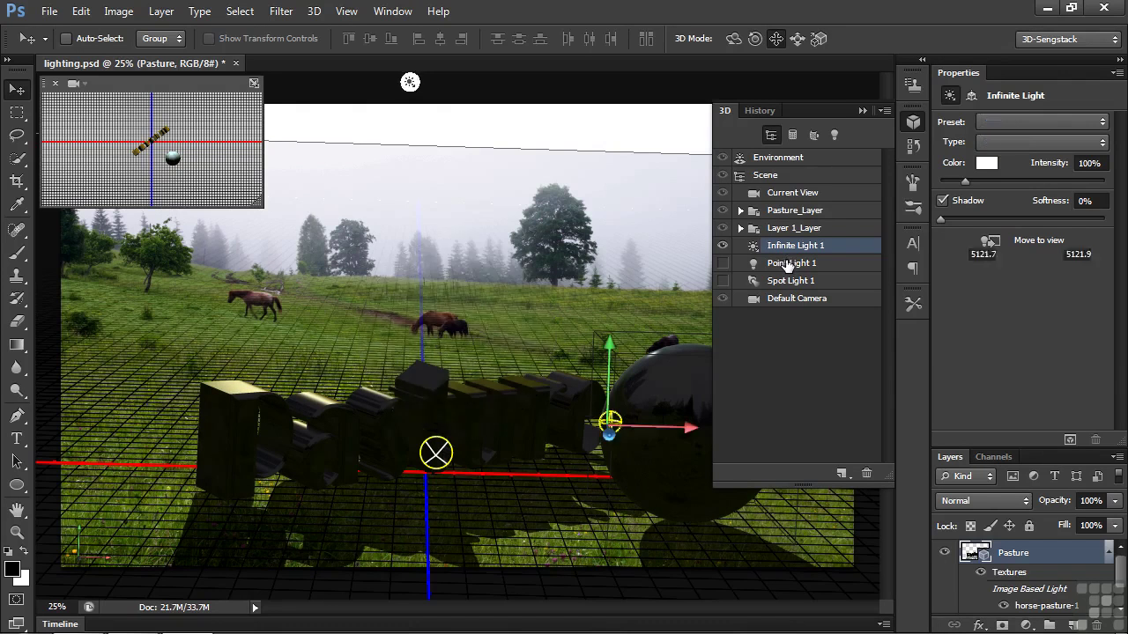
click(1100, 145)
click(1028, 182)
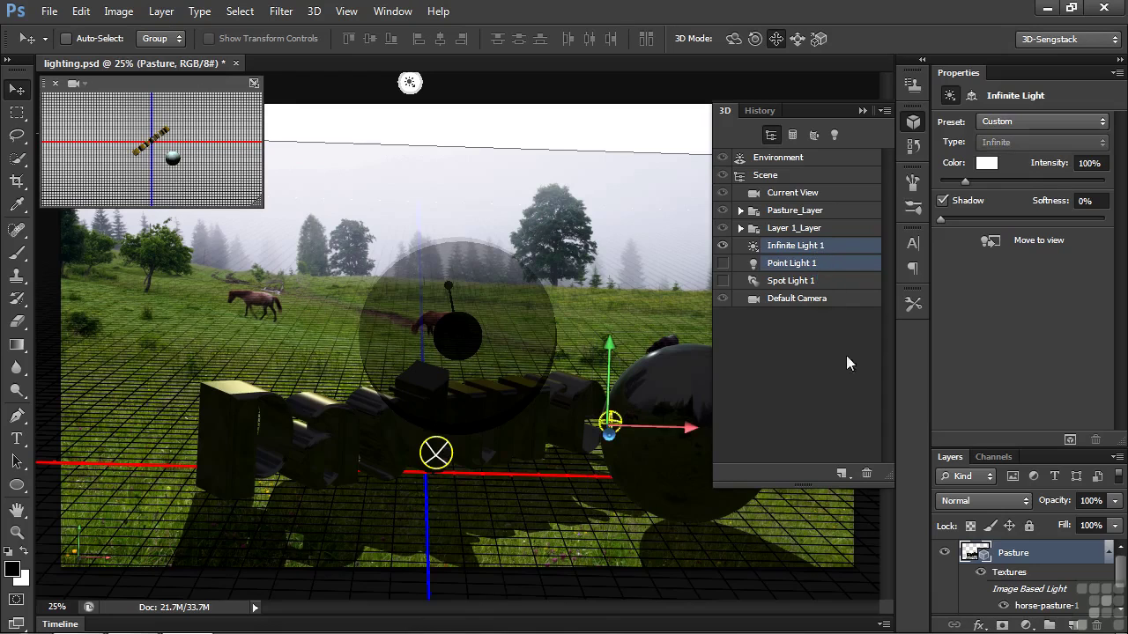
Step: Add a new infinite light to the scene and angle it slightly to light the front of the text and sphere
click(842, 475)
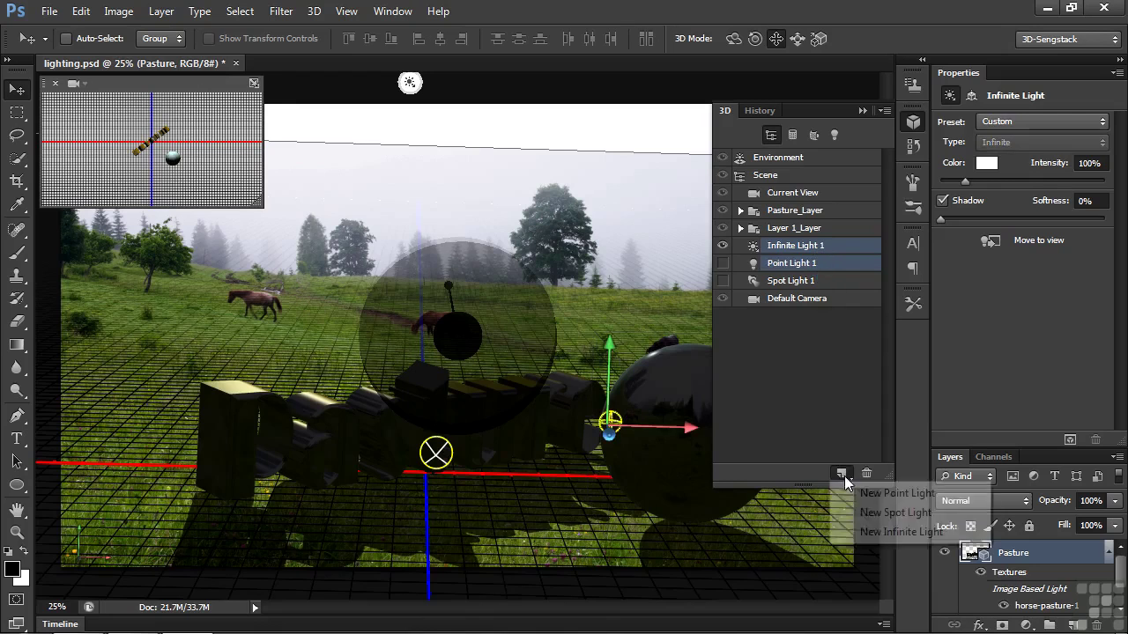
click(889, 533)
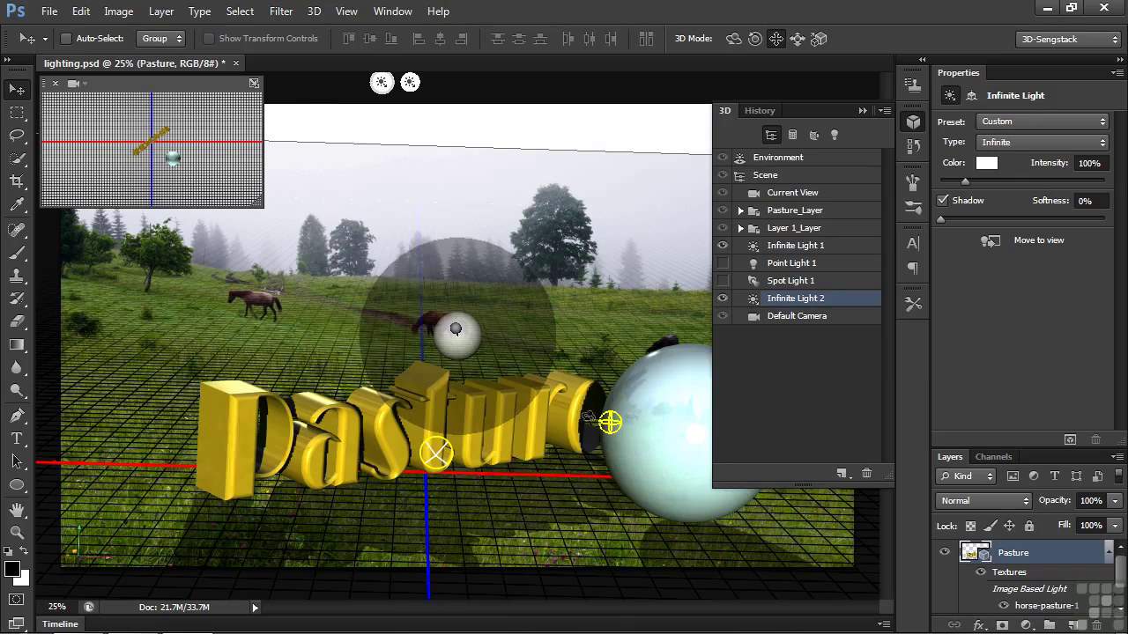
click(861, 109)
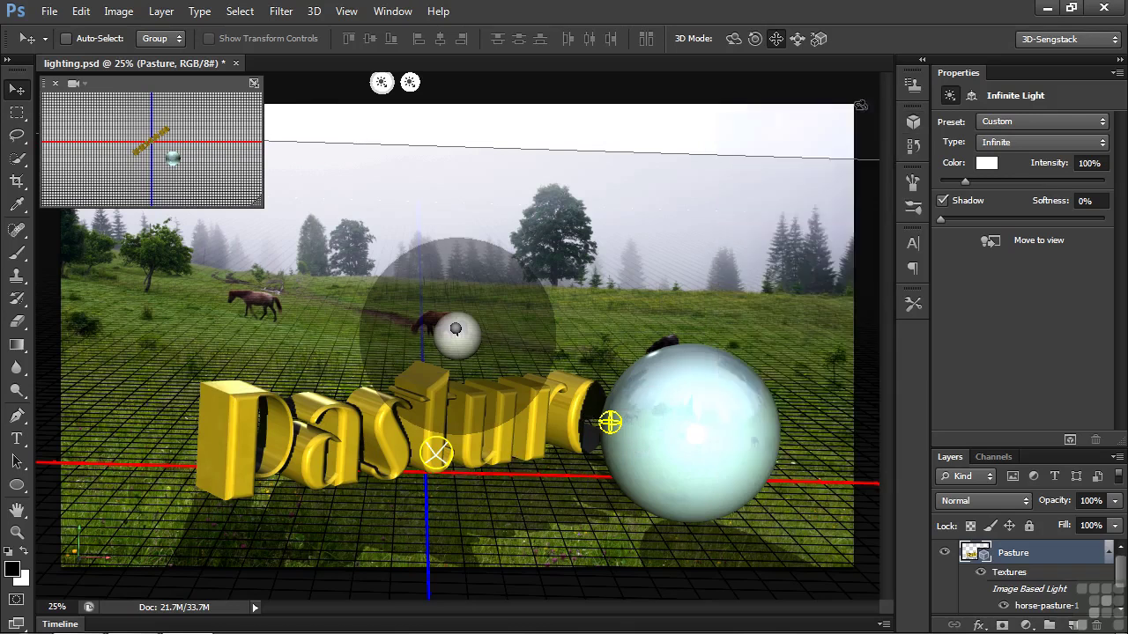
mouse_move(459, 329)
mouse_down()
mouse_move(484, 344)
mouse_move(431, 321)
mouse_move(463, 327)
mouse_up()
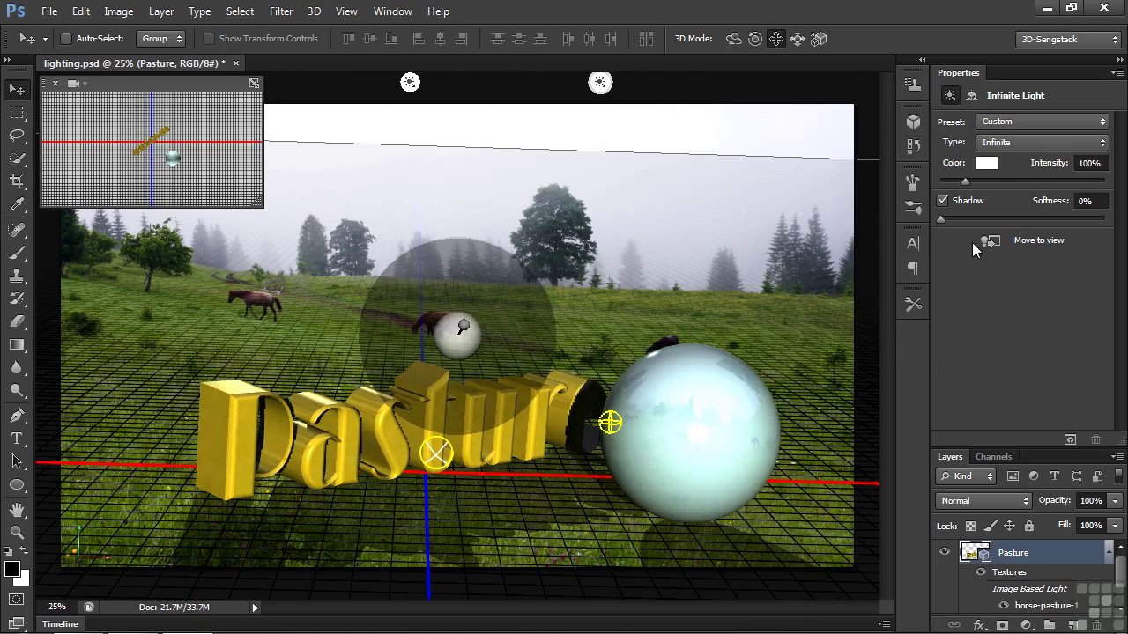
Step: Turn off the new infinite light's shadow and lower its intensity to 36%
click(942, 201)
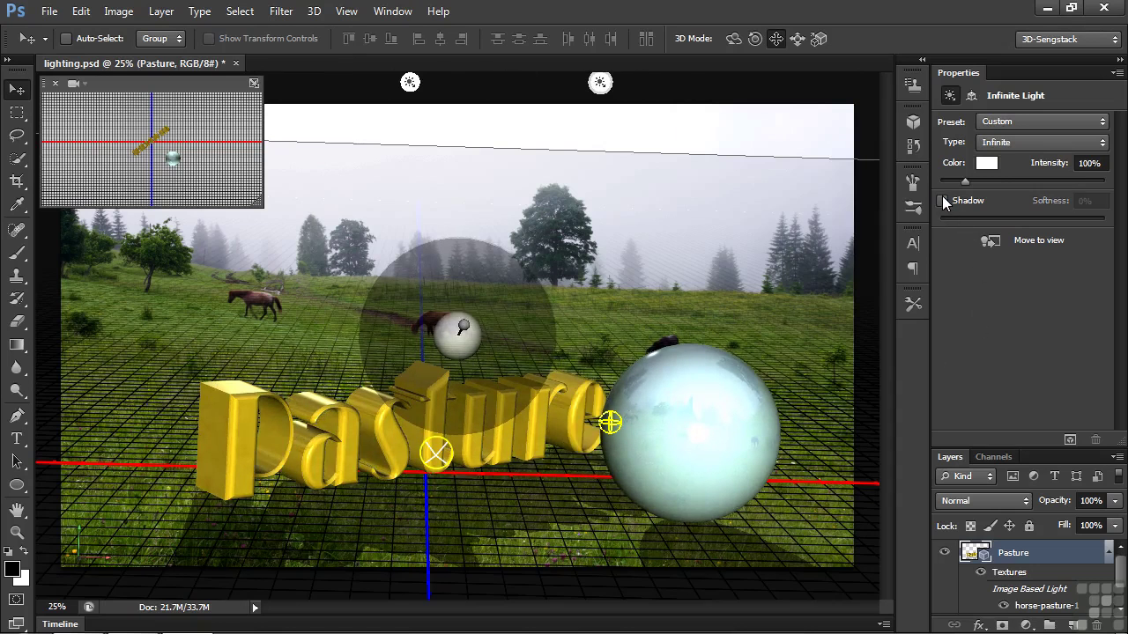
drag(964, 182, 949, 182)
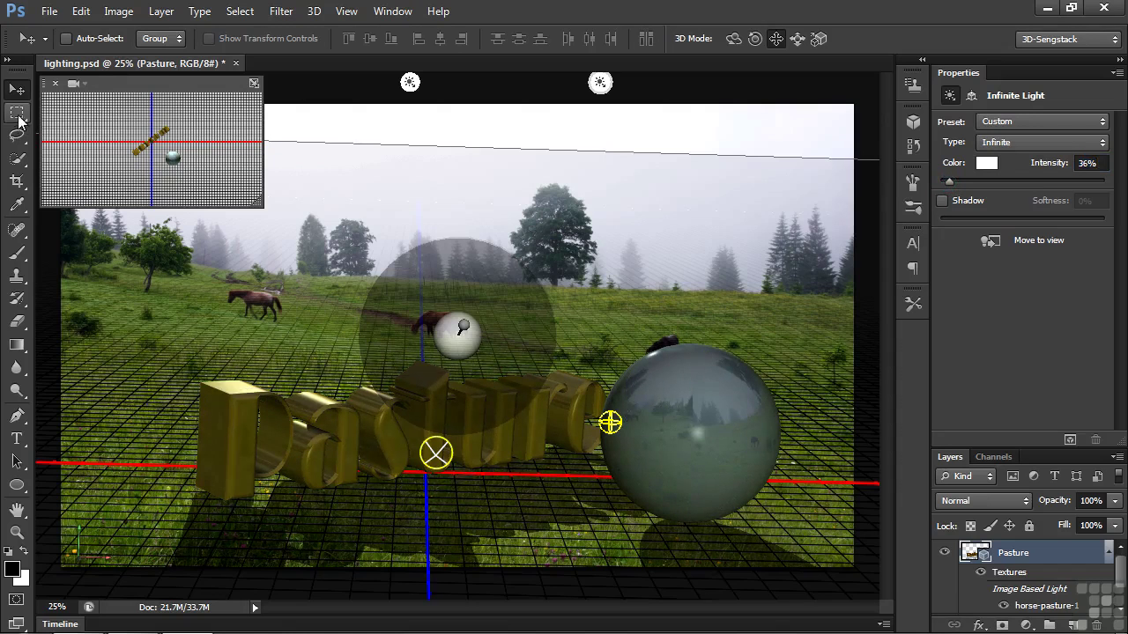
Step: Test-render a rectangular area around the 3D text and sphere, then clear the selection
click(16, 112)
drag(190, 337, 800, 564)
click(1071, 439)
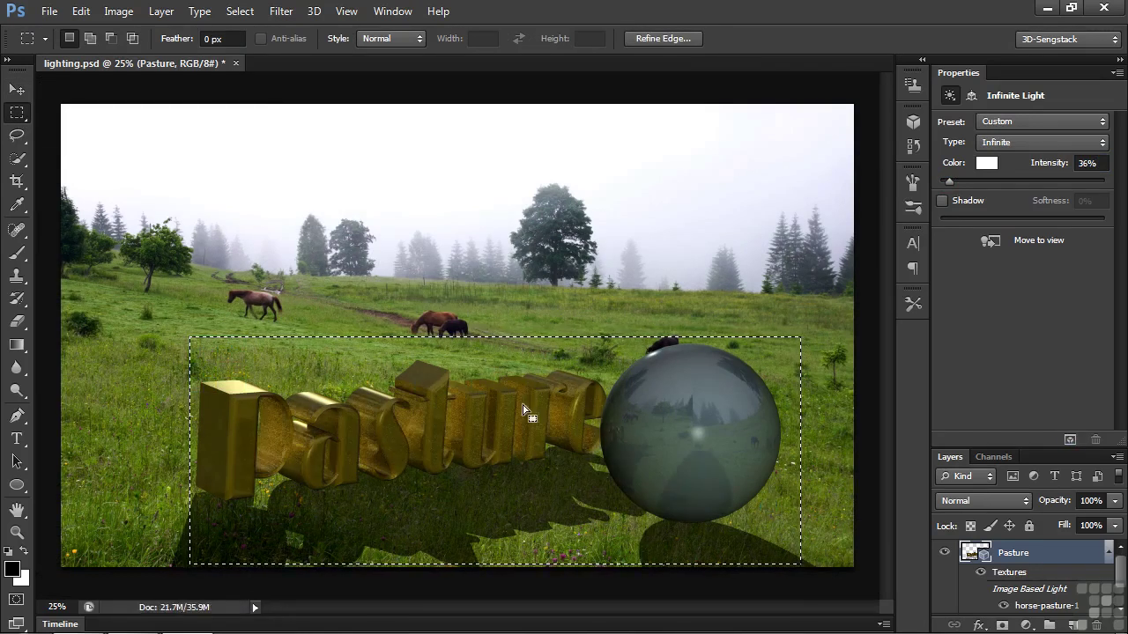
click(414, 433)
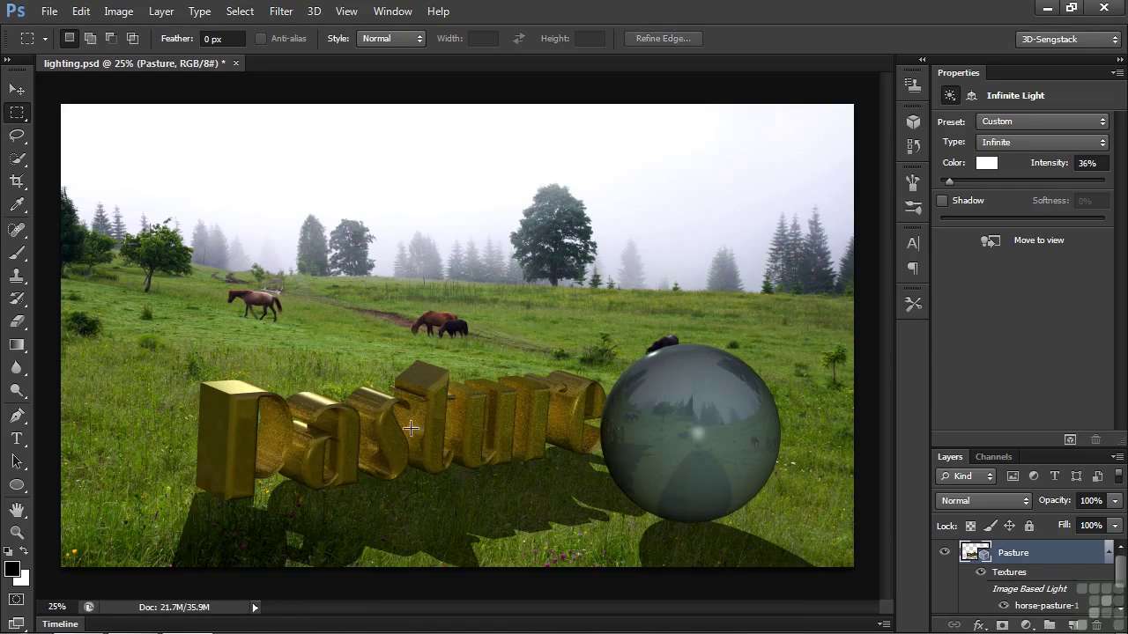
Step: Add a new point light to the scene and move it close to the last letters of the Pasture text
click(913, 122)
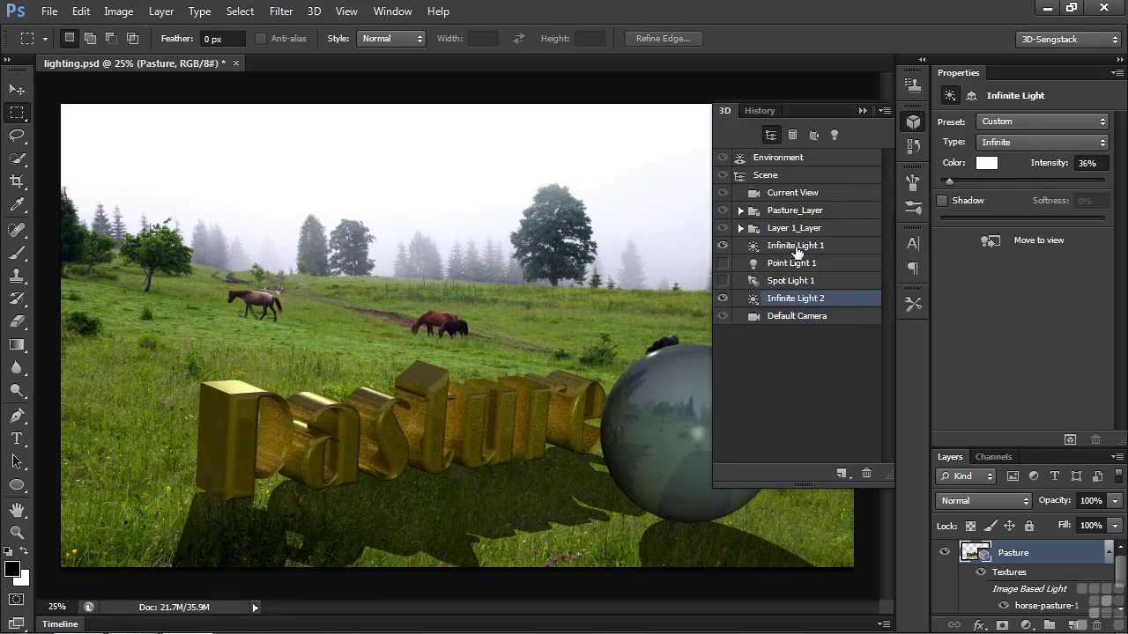
click(790, 263)
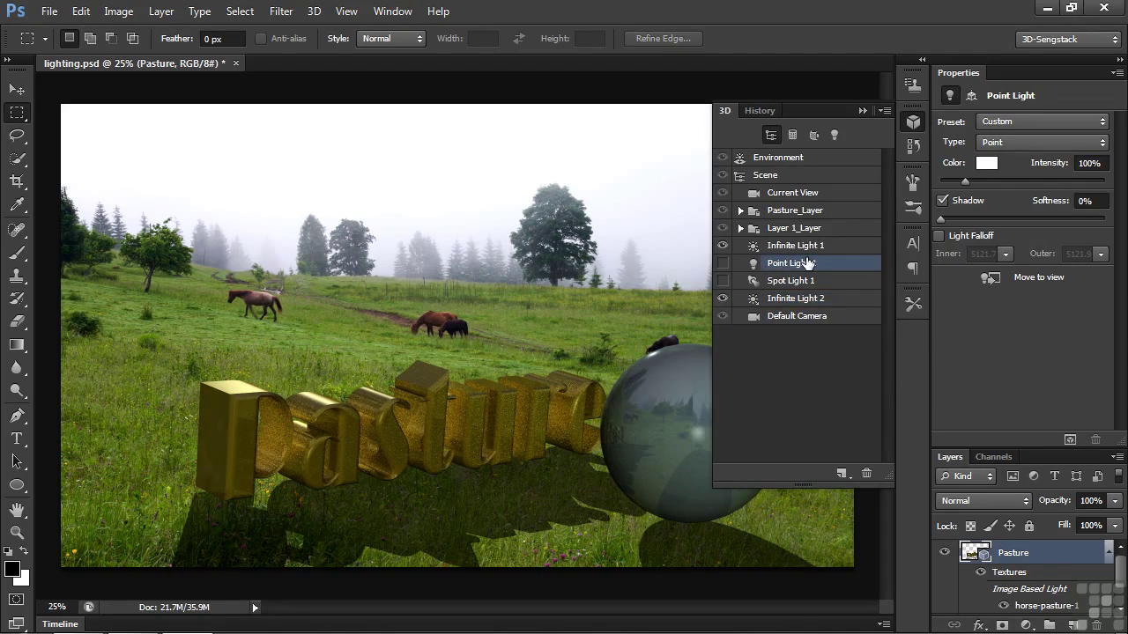
click(841, 473)
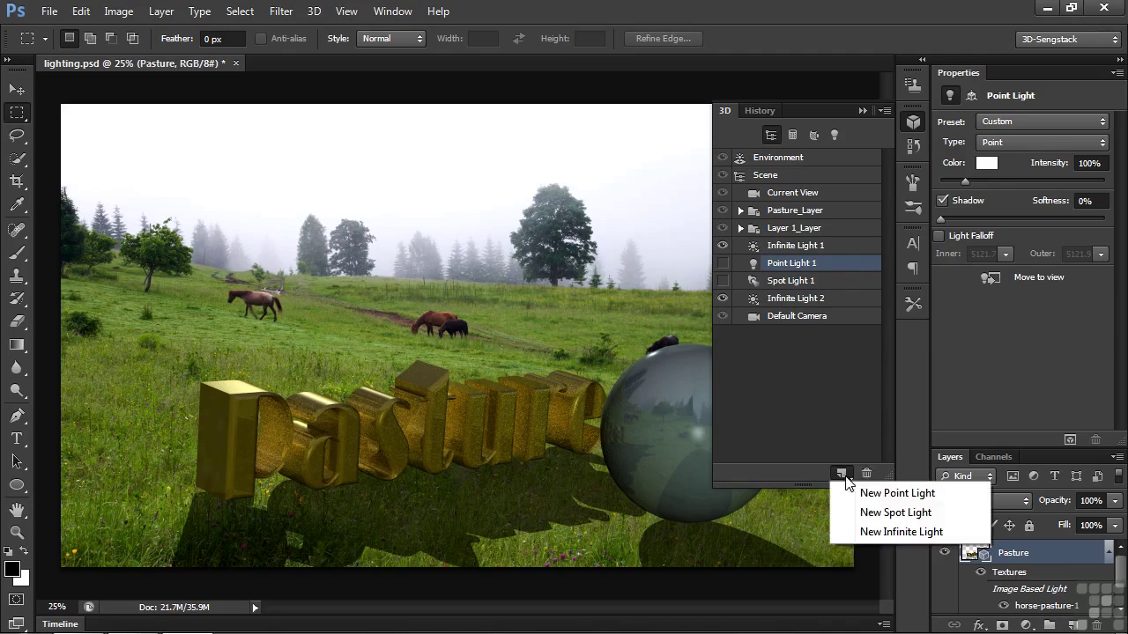
click(878, 494)
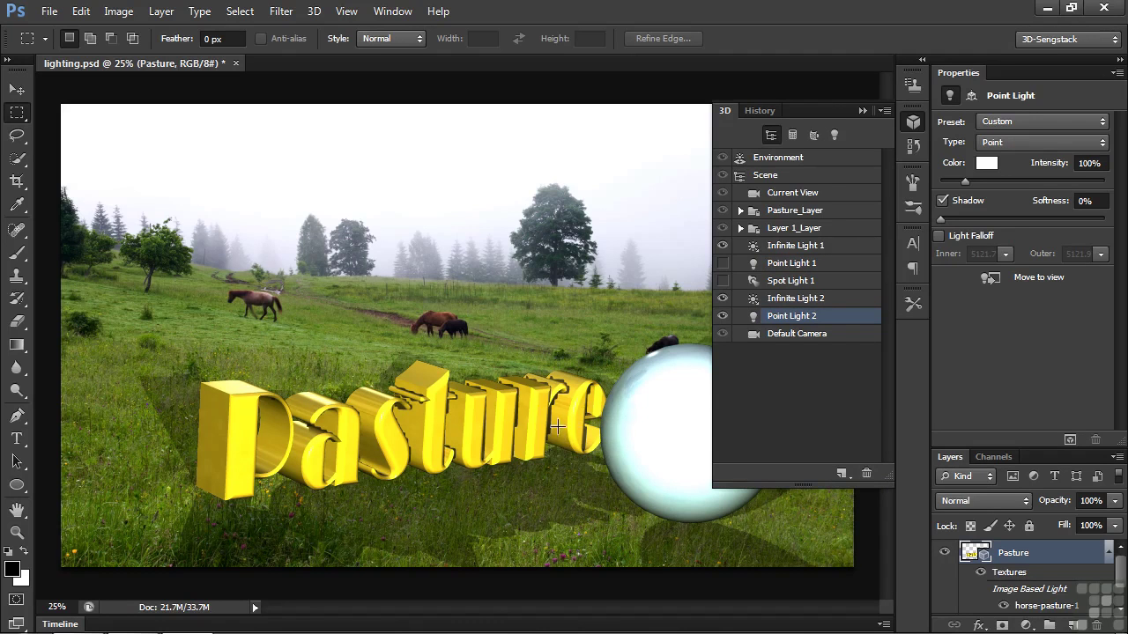
key(v)
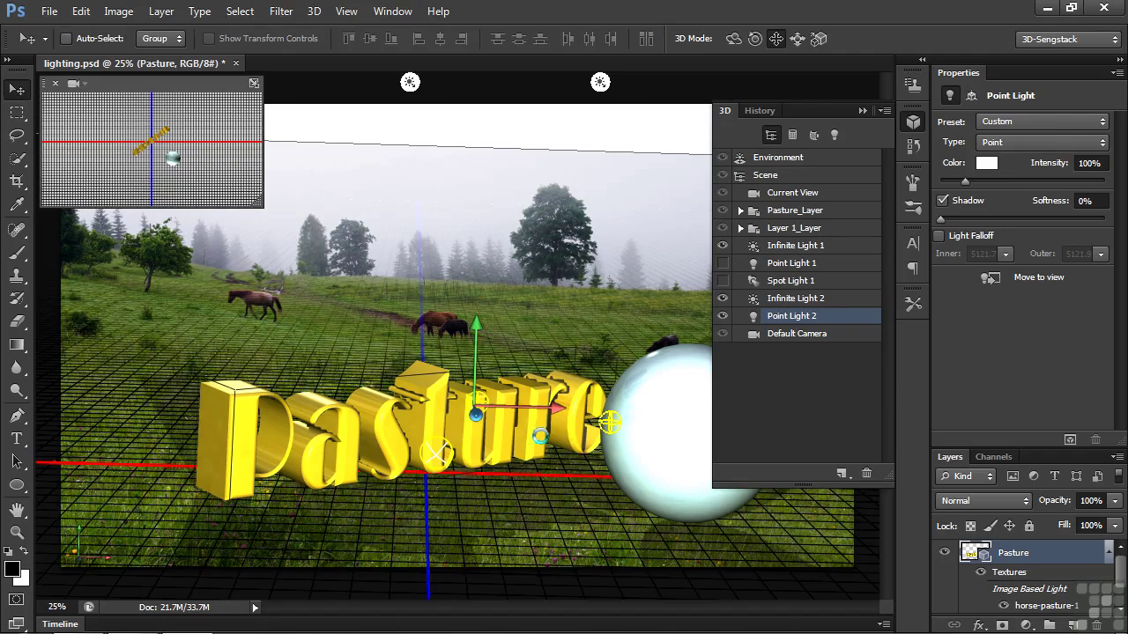
click(540, 436)
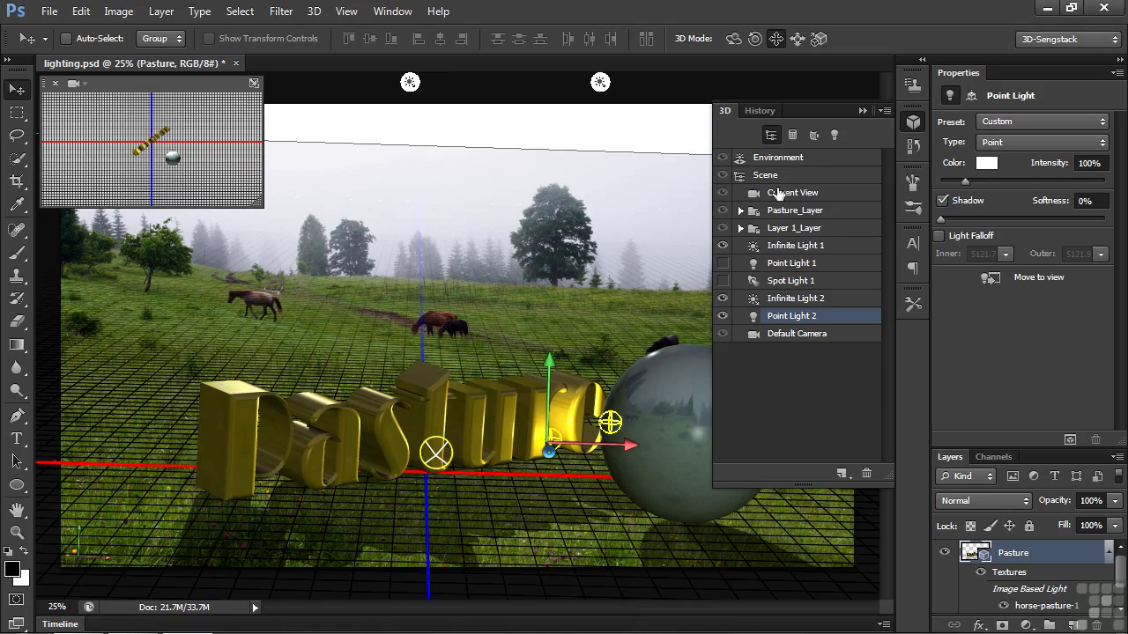
Step: Using the Top view as the main view, move the new point light forward between the text and sphere, then restore the camera view
click(861, 110)
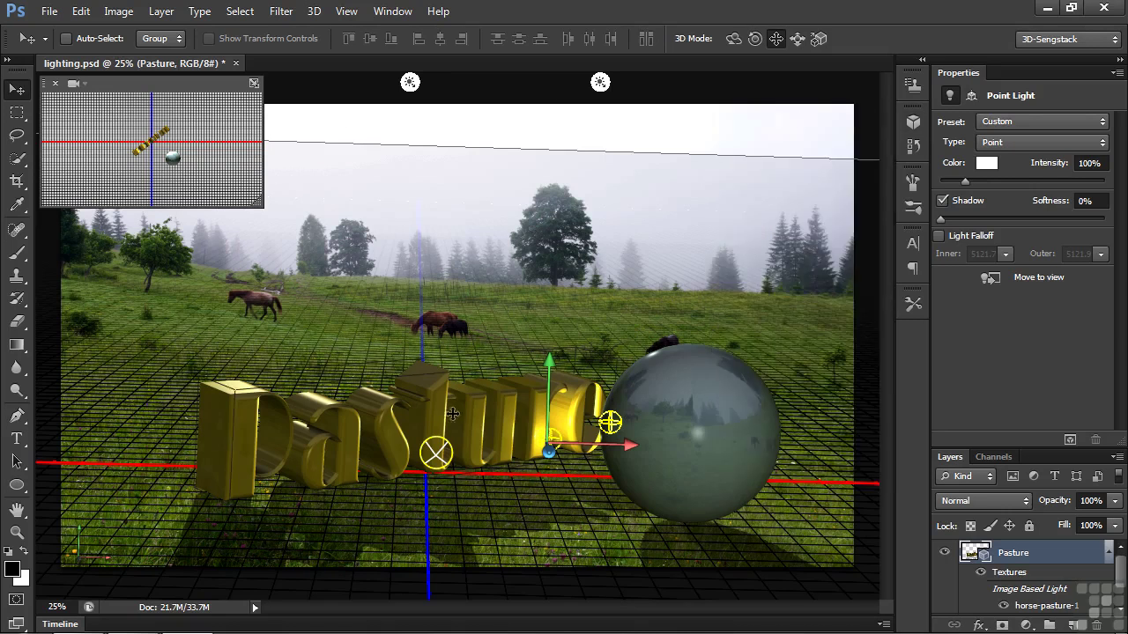
click(79, 83)
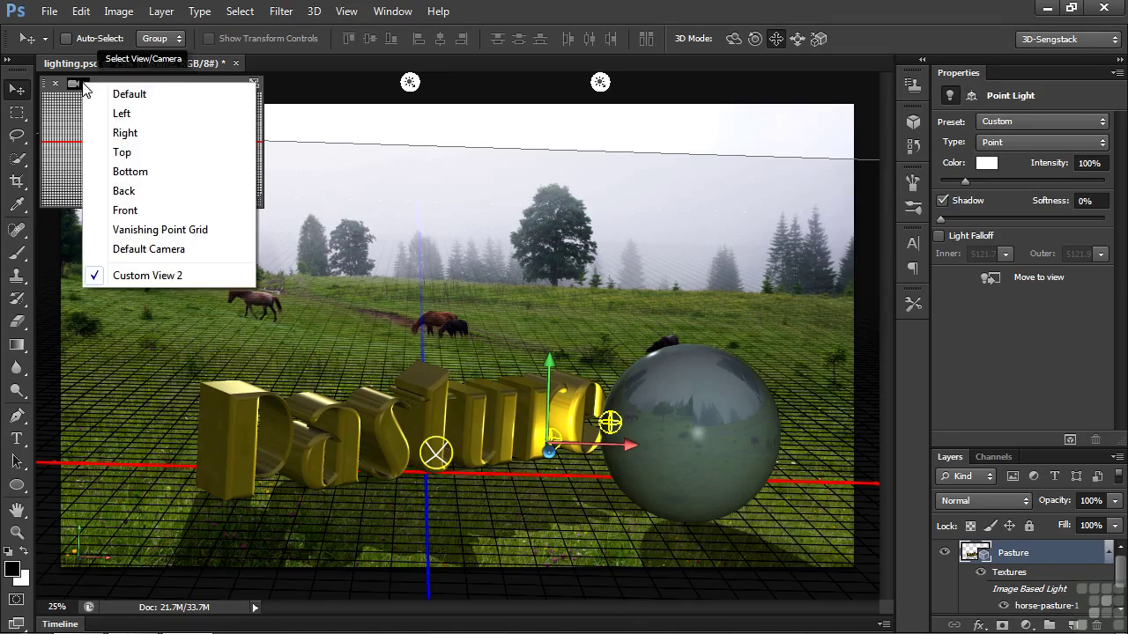
click(128, 152)
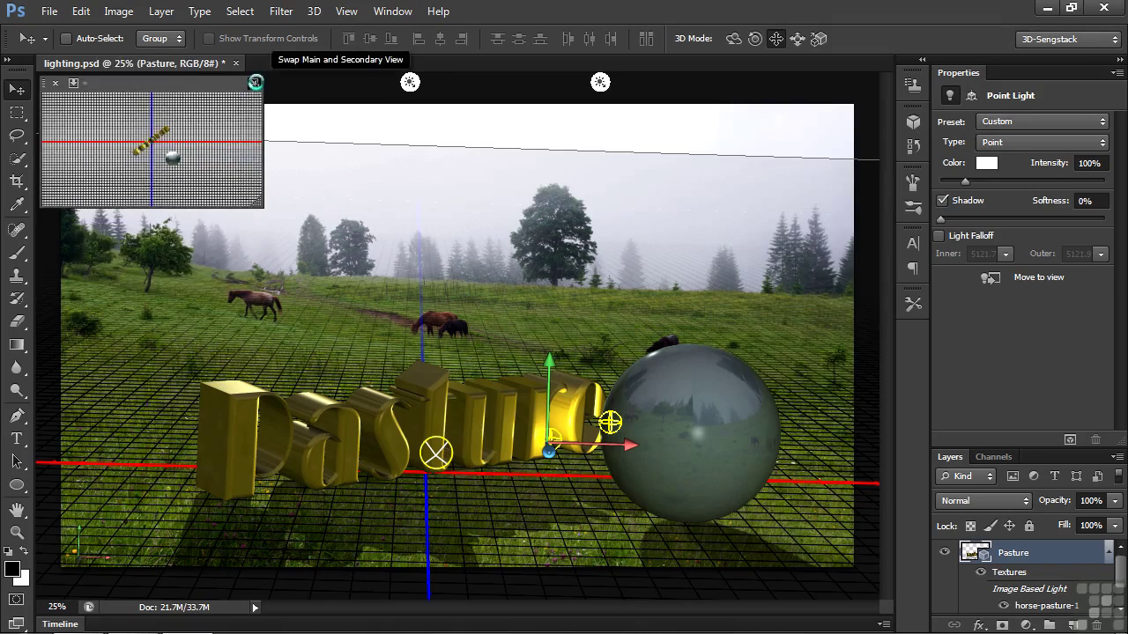
click(255, 84)
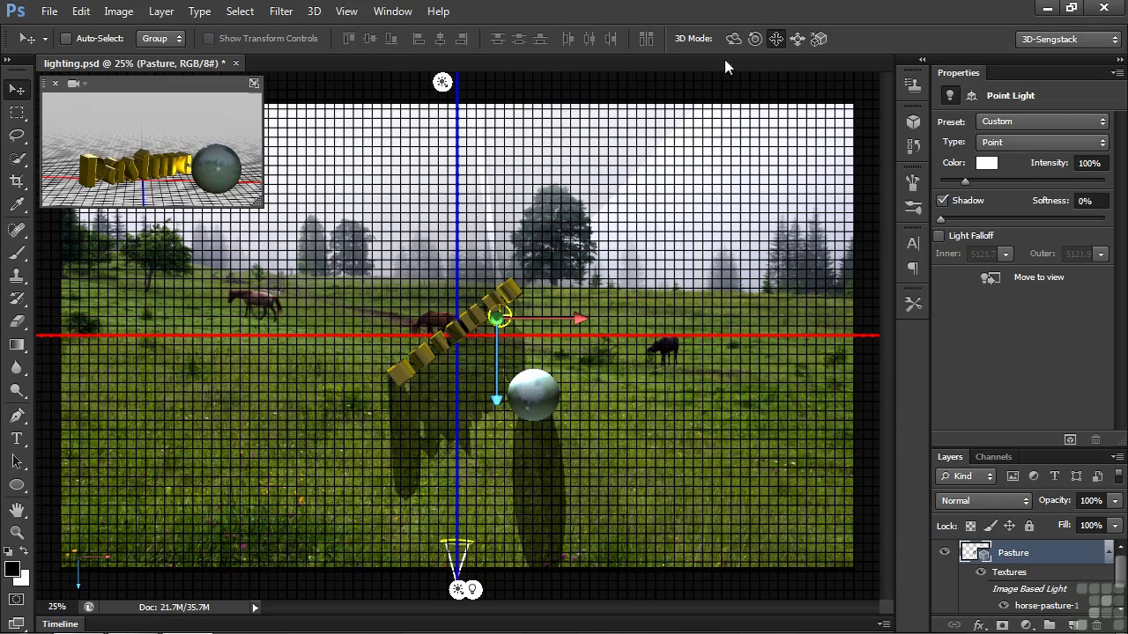
click(776, 41)
drag(613, 280, 625, 320)
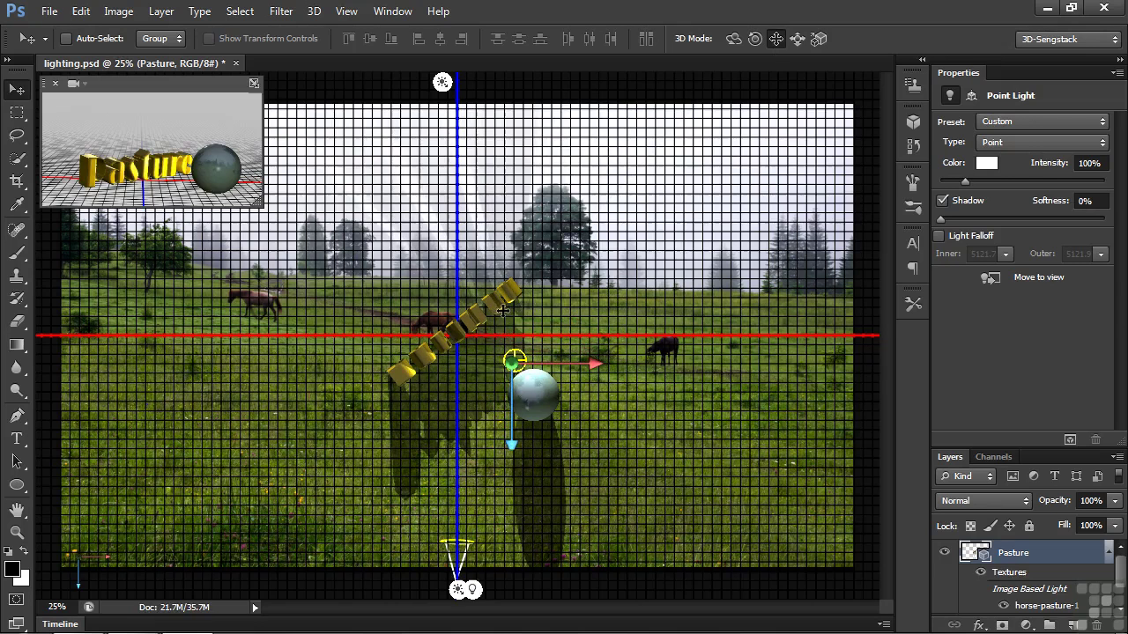
click(254, 84)
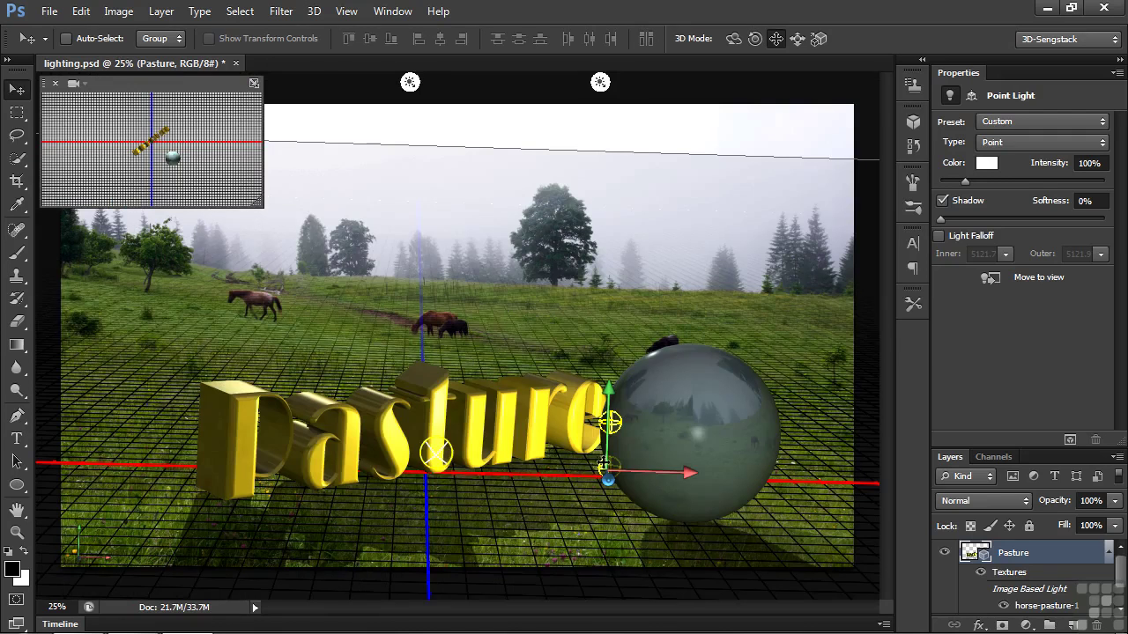
Step: Turn off the new point light's shadow and reduce its intensity to 36%
click(944, 201)
drag(965, 180, 947, 180)
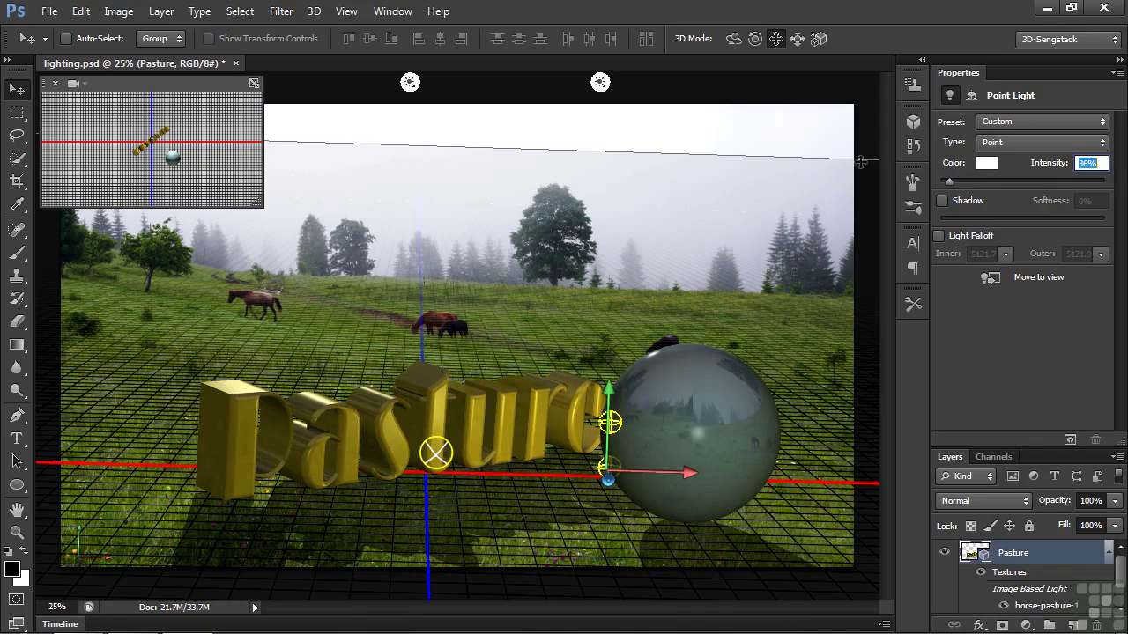
Step: Make Spot Light 1 visible and aim its cone at the letter P of the Pasture text
click(914, 125)
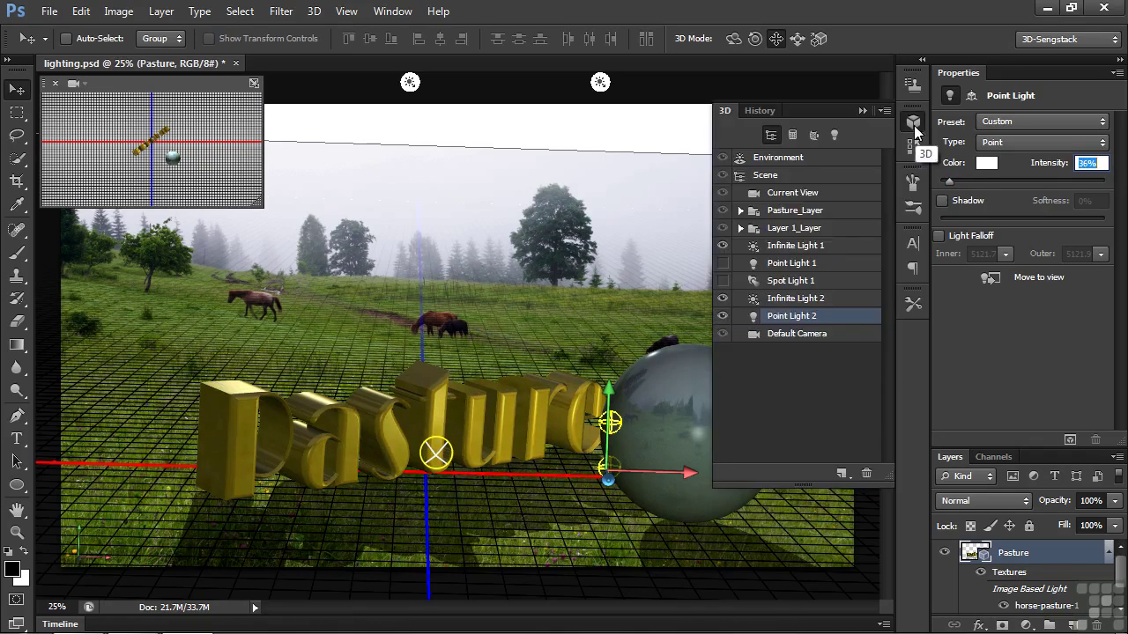
click(780, 281)
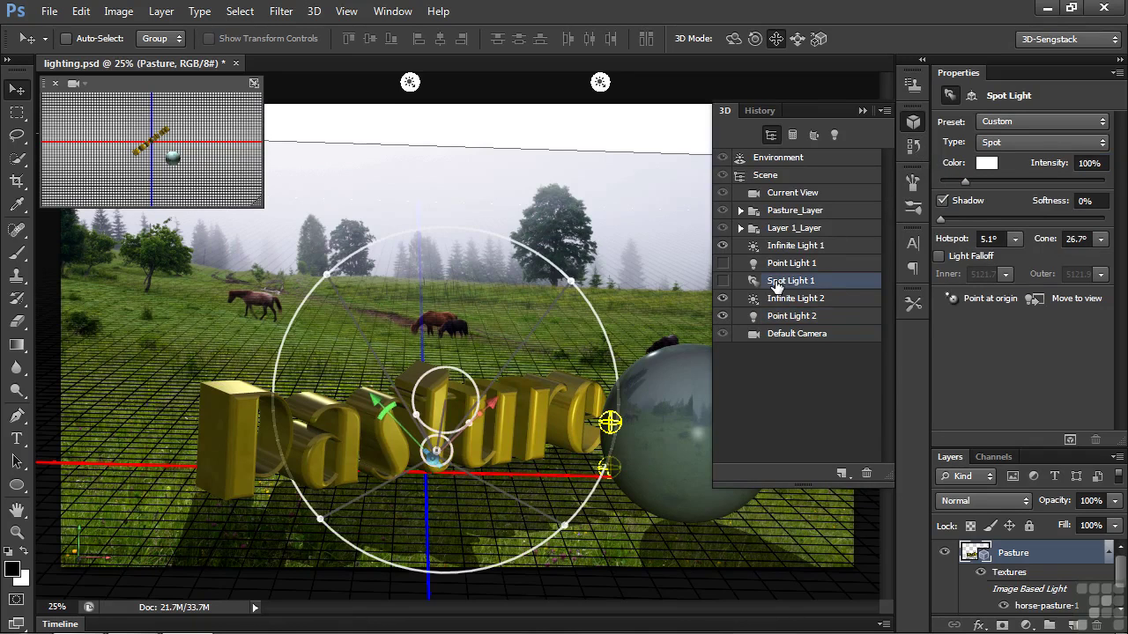
click(722, 281)
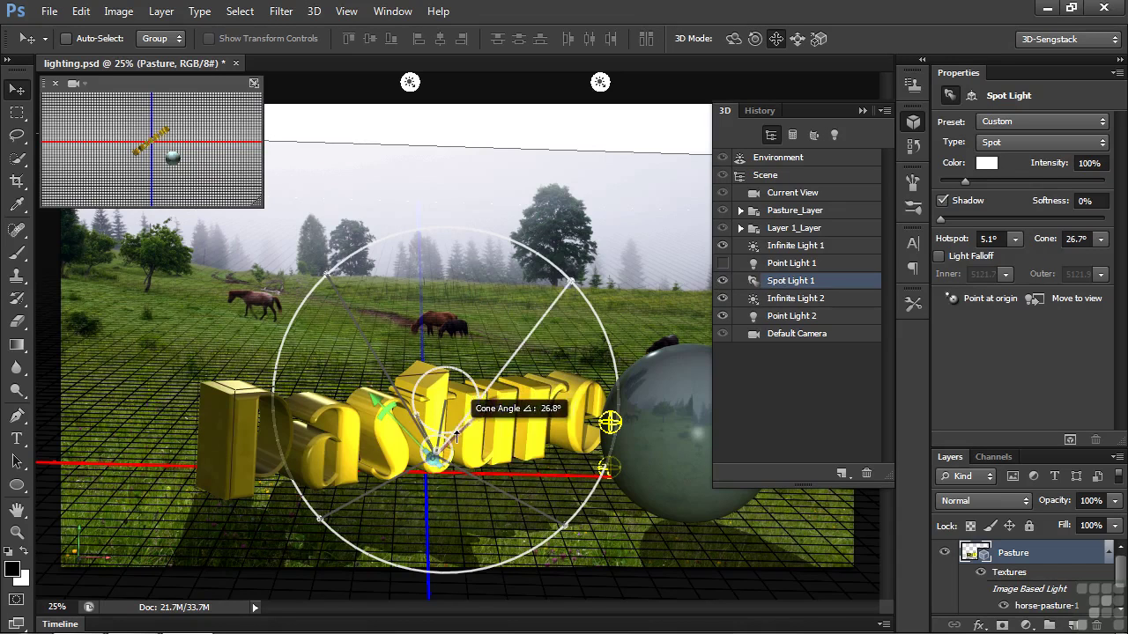
click(246, 438)
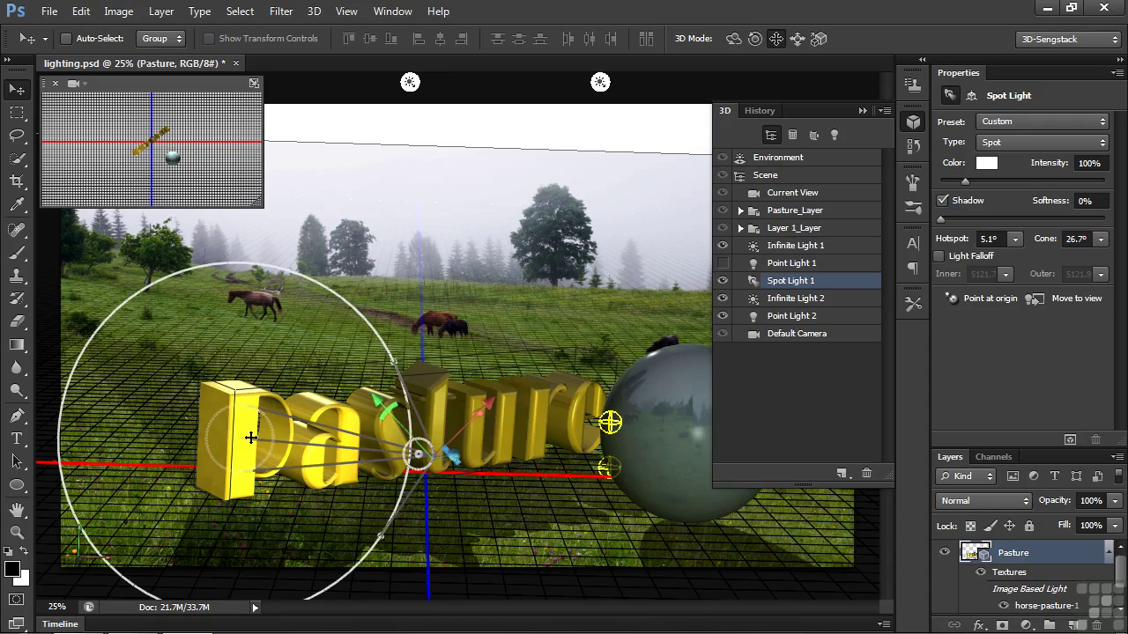
Step: Turn off the spot light's shadow and reduce its intensity to 47%
click(941, 201)
drag(966, 183, 951, 183)
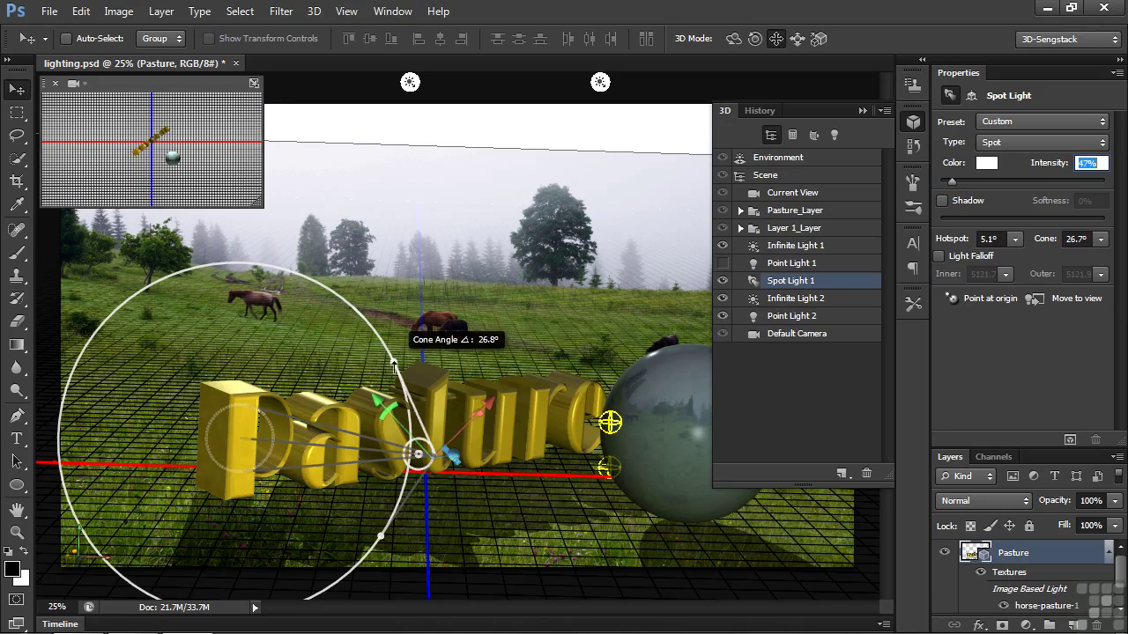
Step: Narrow Spot Light 1 to an 8.2° hotspot and 11.2° cone, then rotate it slightly to re-aim its beam at the letter P
drag(393, 370, 248, 495)
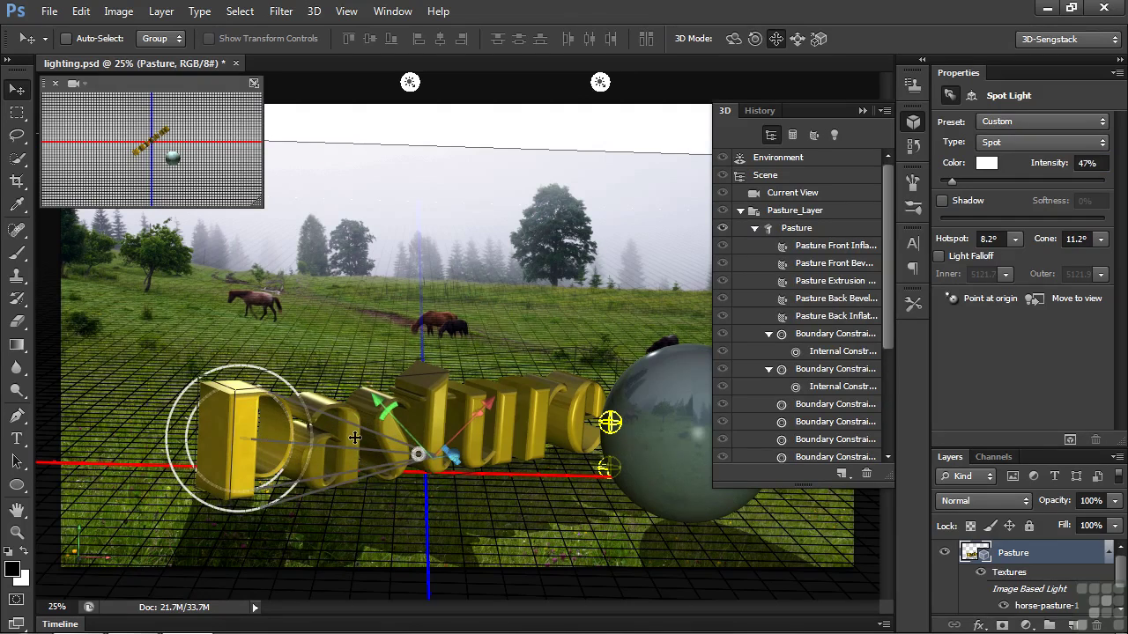
click(733, 40)
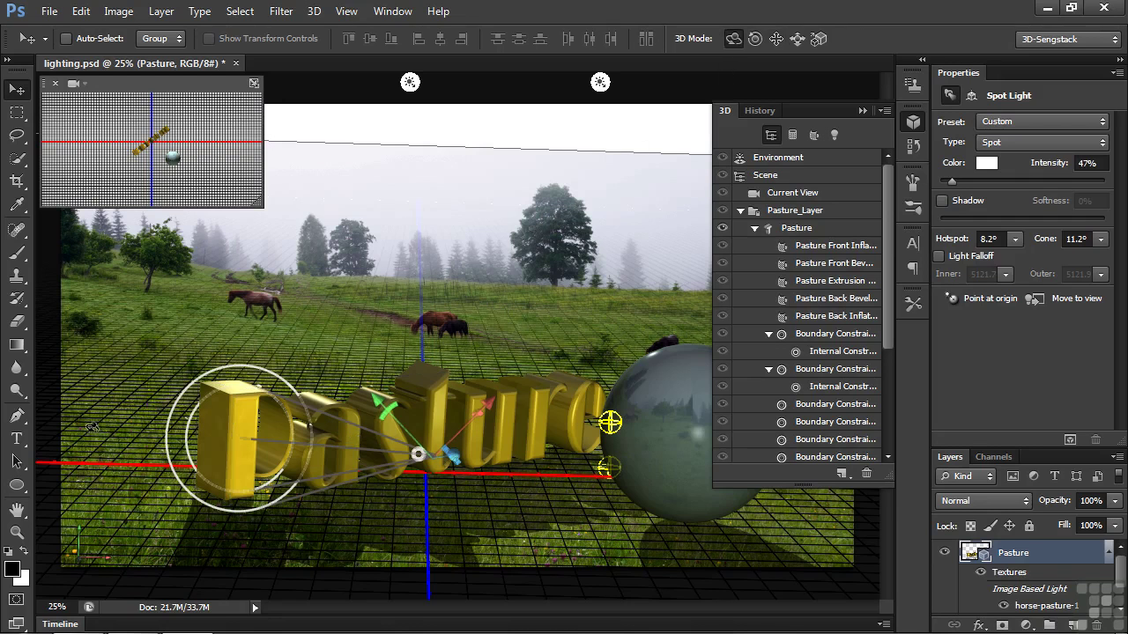
drag(134, 430, 128, 428)
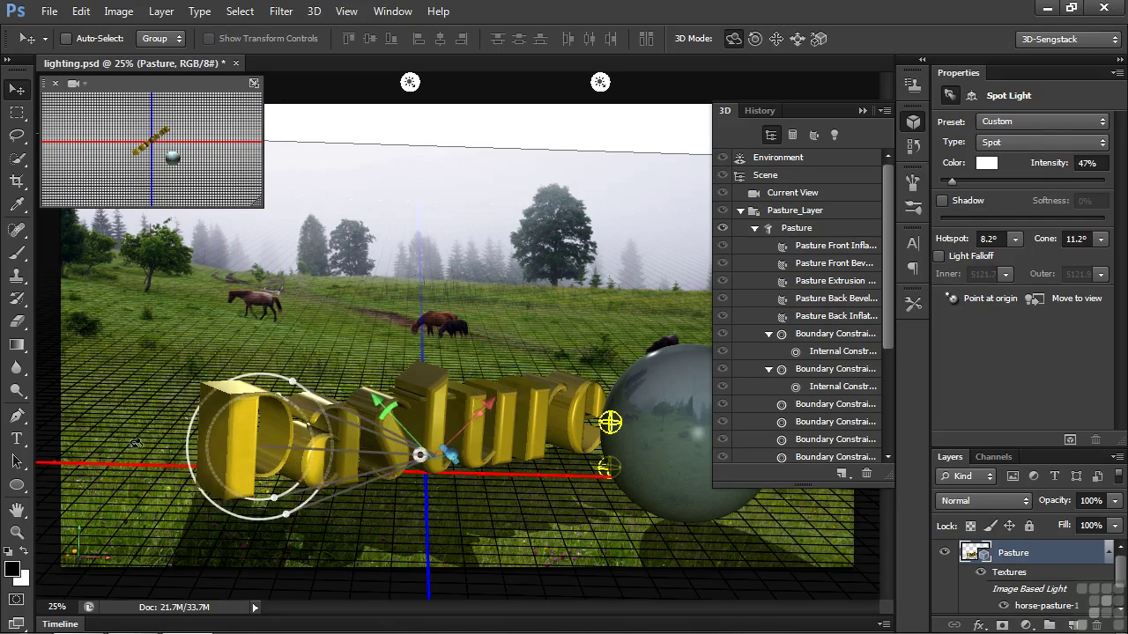
Step: Render only a rectangular selection around the Pasture text and sphere from the current view, then deselect the area
click(762, 191)
click(861, 110)
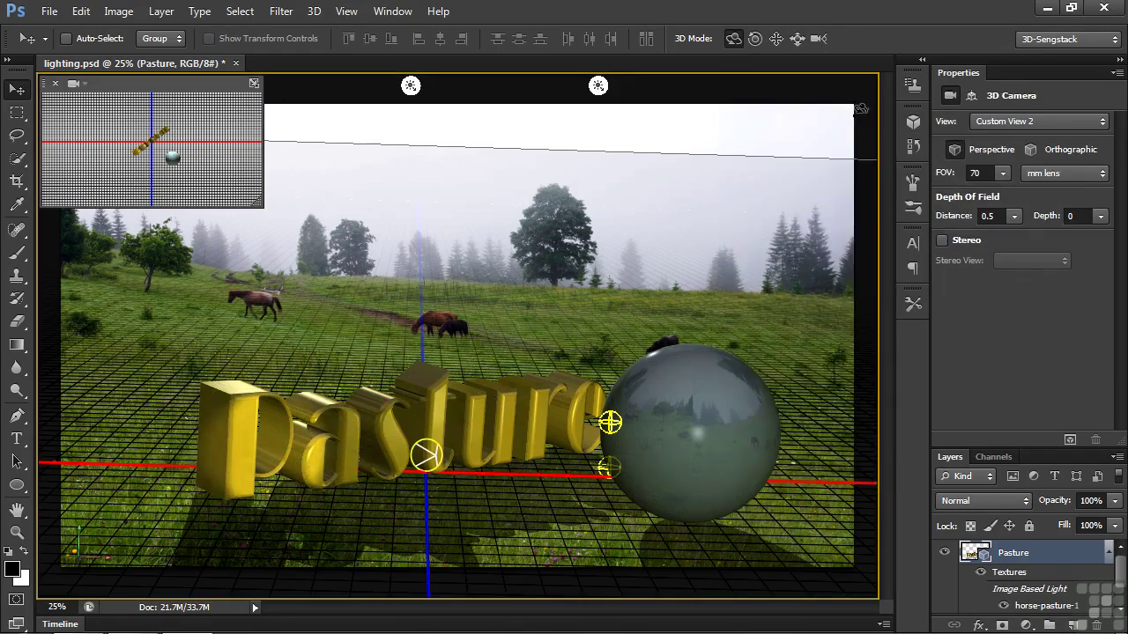
click(17, 112)
drag(177, 351, 821, 571)
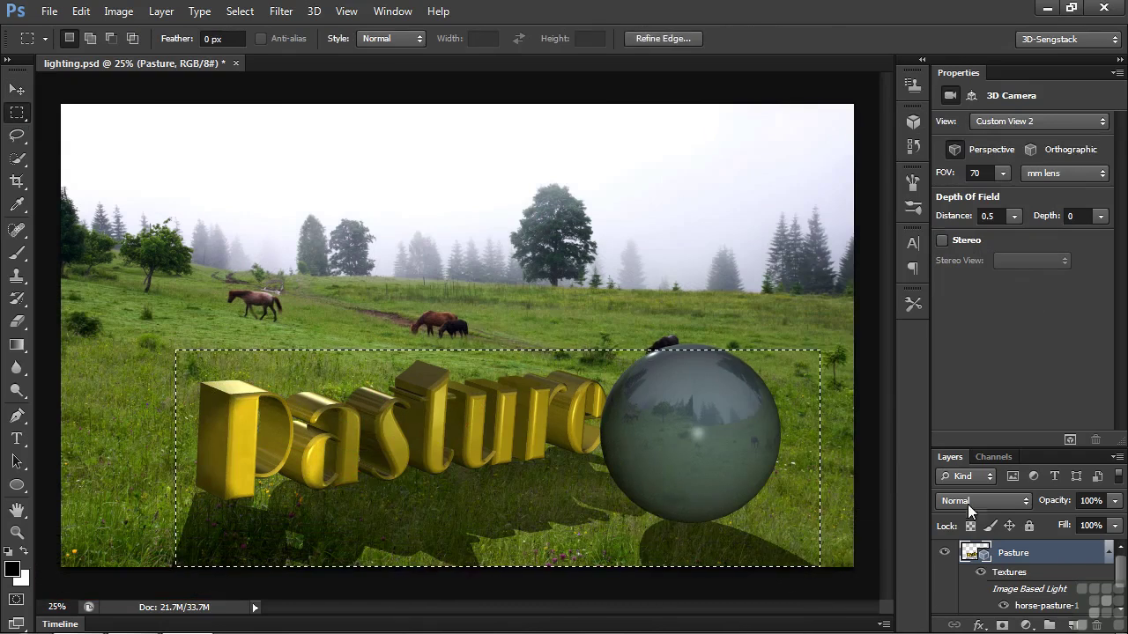
click(1070, 439)
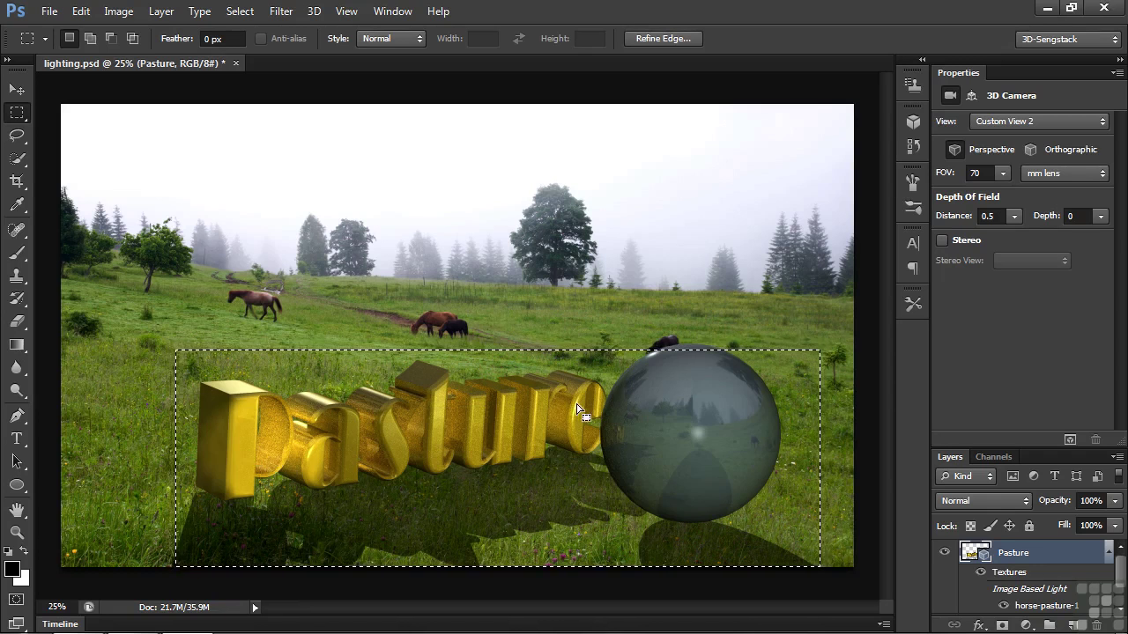
click(211, 497)
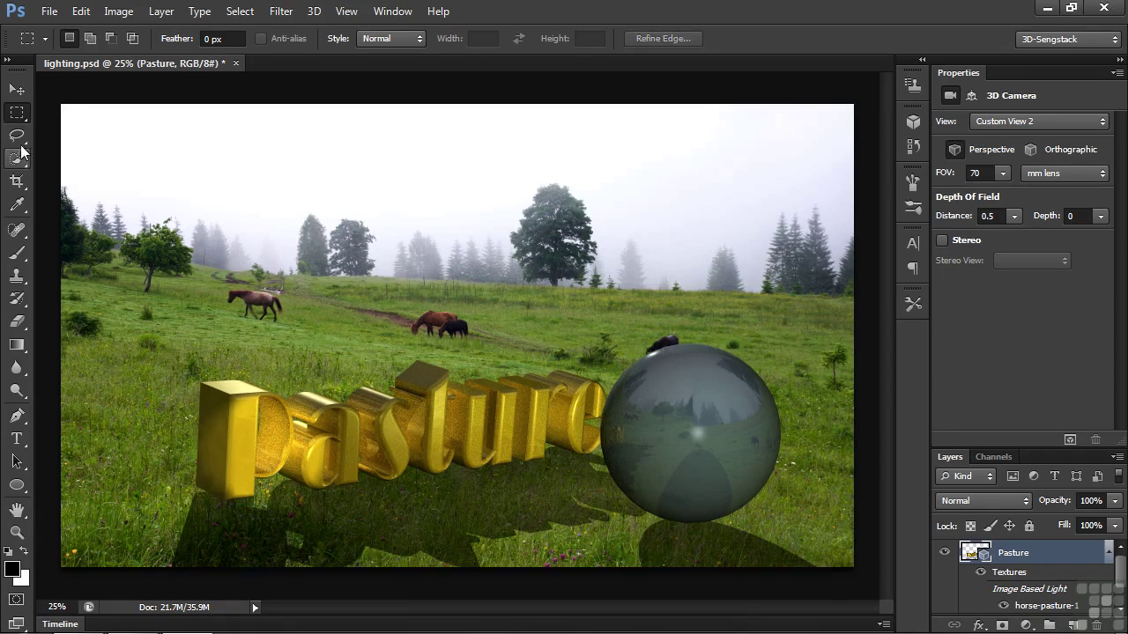
Step: Discard the rendered preview by nudging the Pasture text slightly along its Y axis, then deselect the text
click(17, 89)
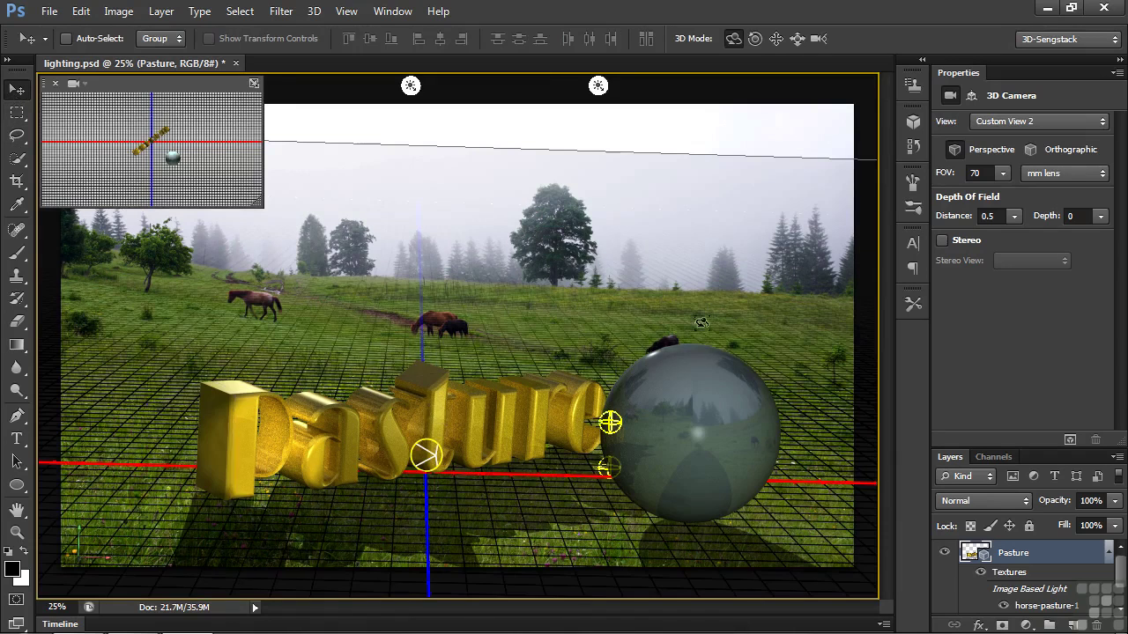
click(436, 411)
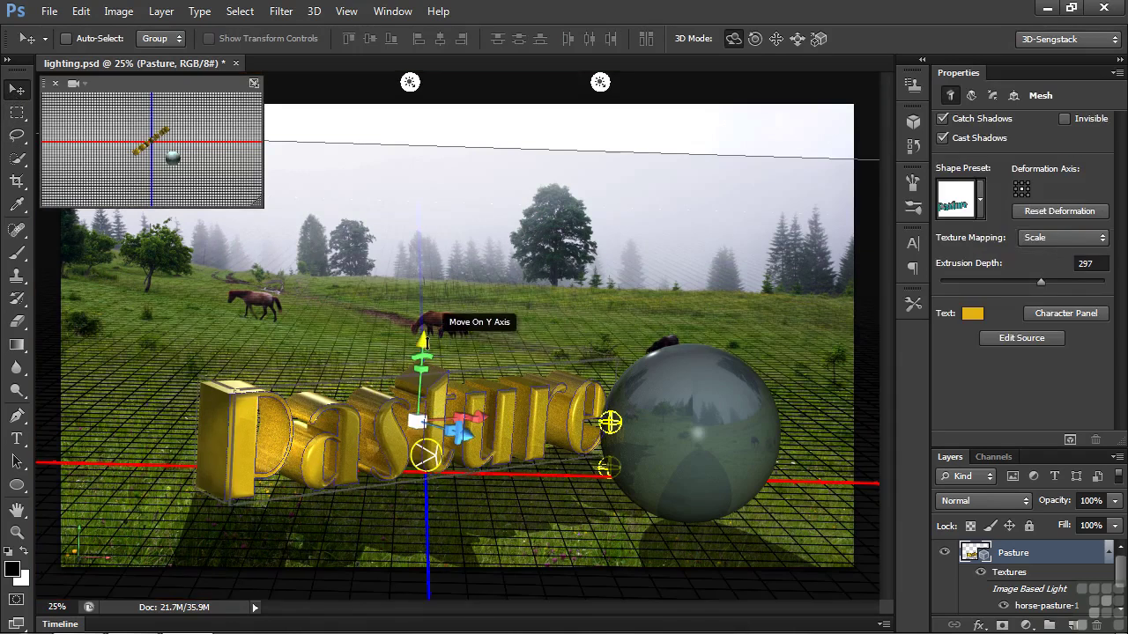
drag(423, 340, 422, 340)
click(328, 337)
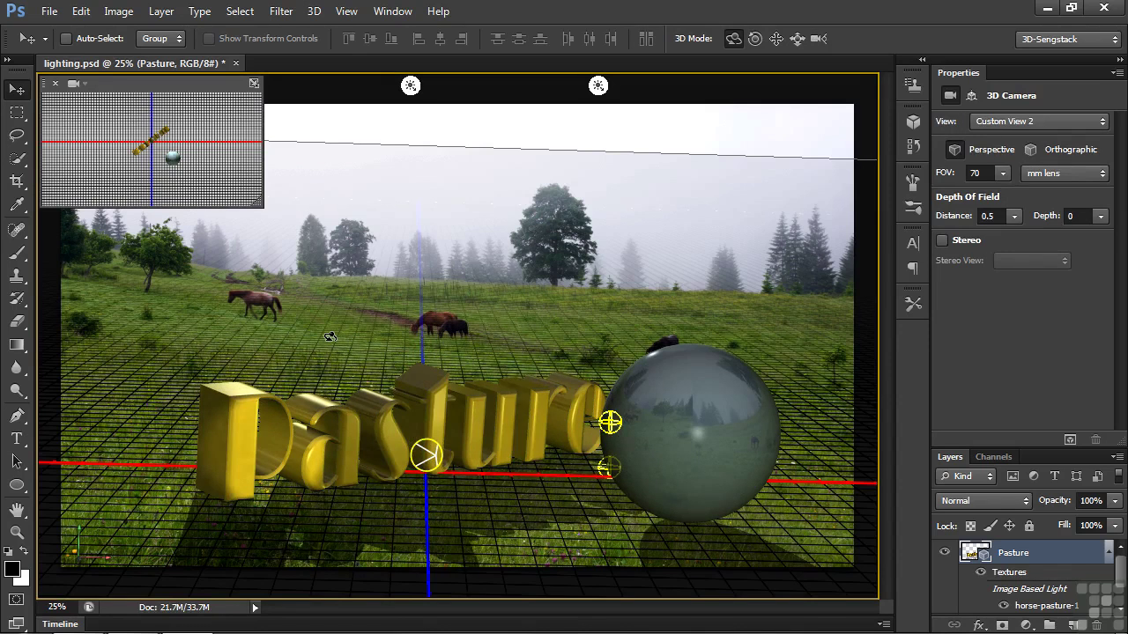
Step: Apply the Fire light preset from Infinite Light 1 and review the properties of each light it provides
click(915, 122)
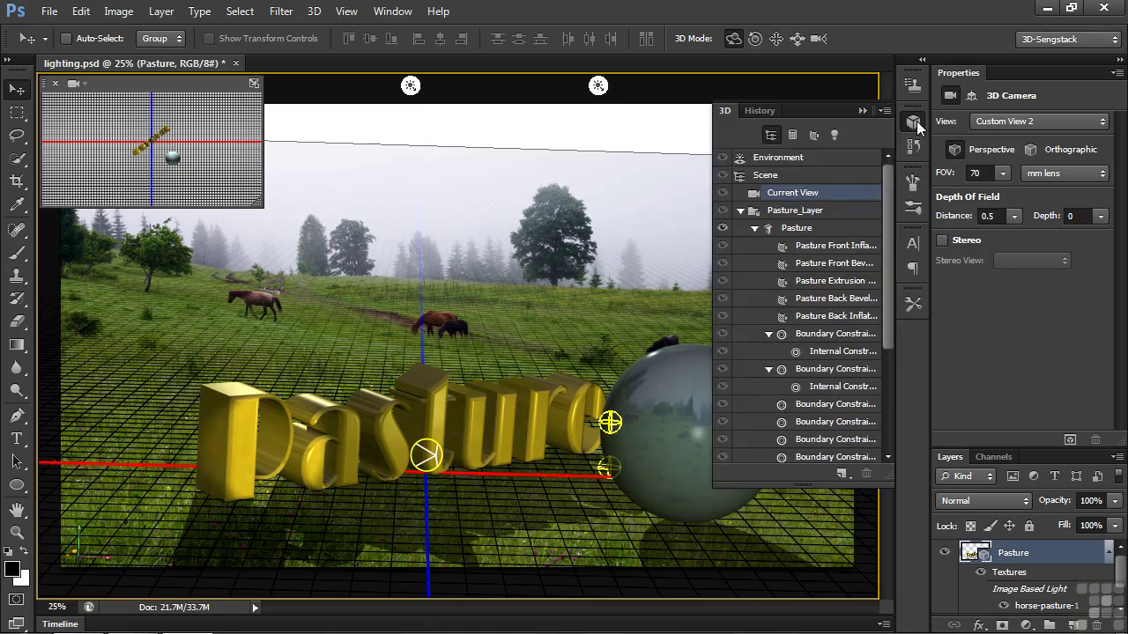
click(740, 209)
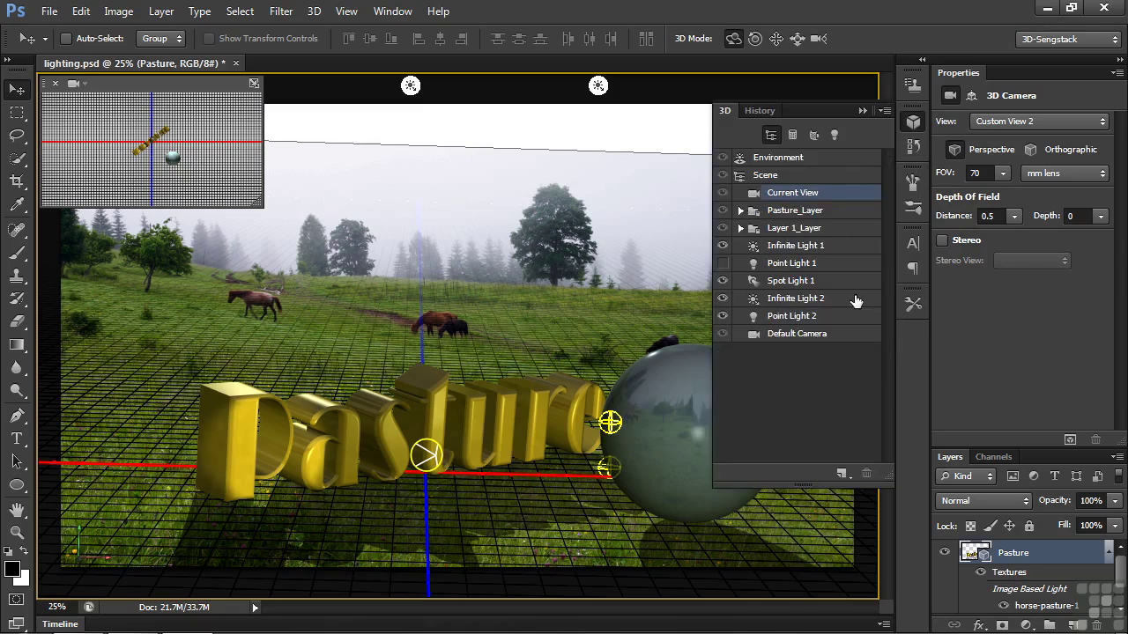
click(773, 249)
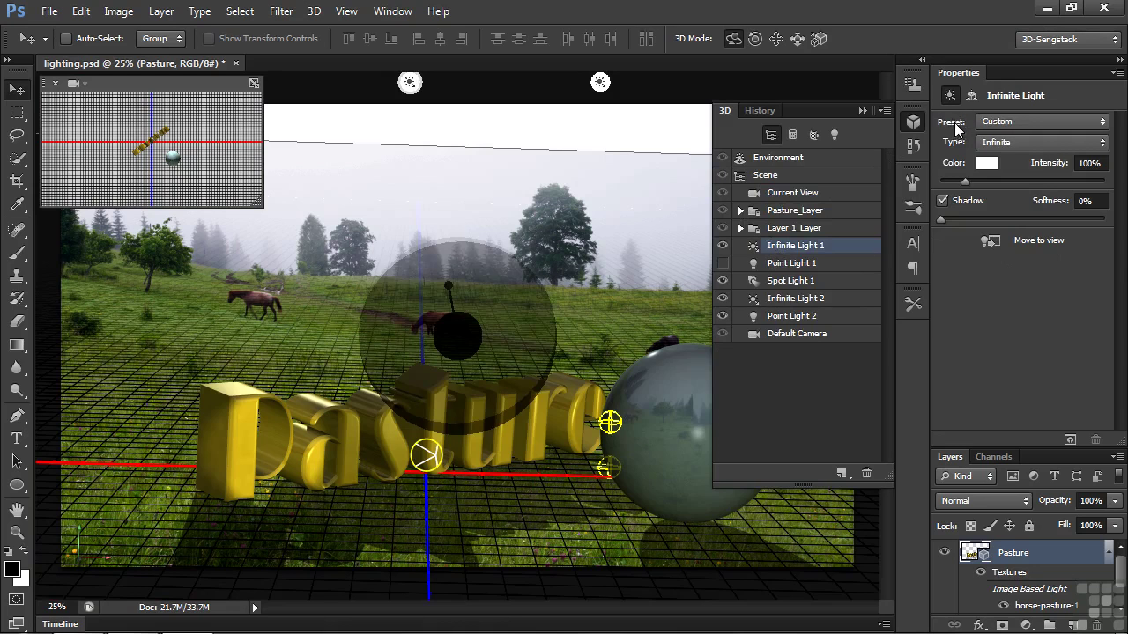
click(1102, 122)
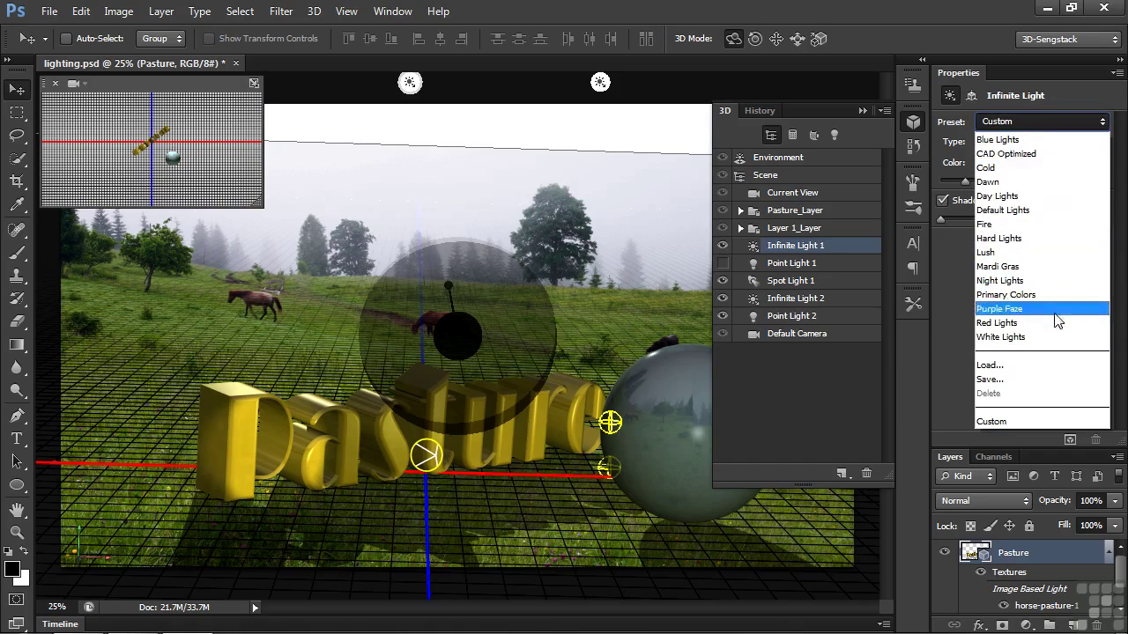
click(1010, 224)
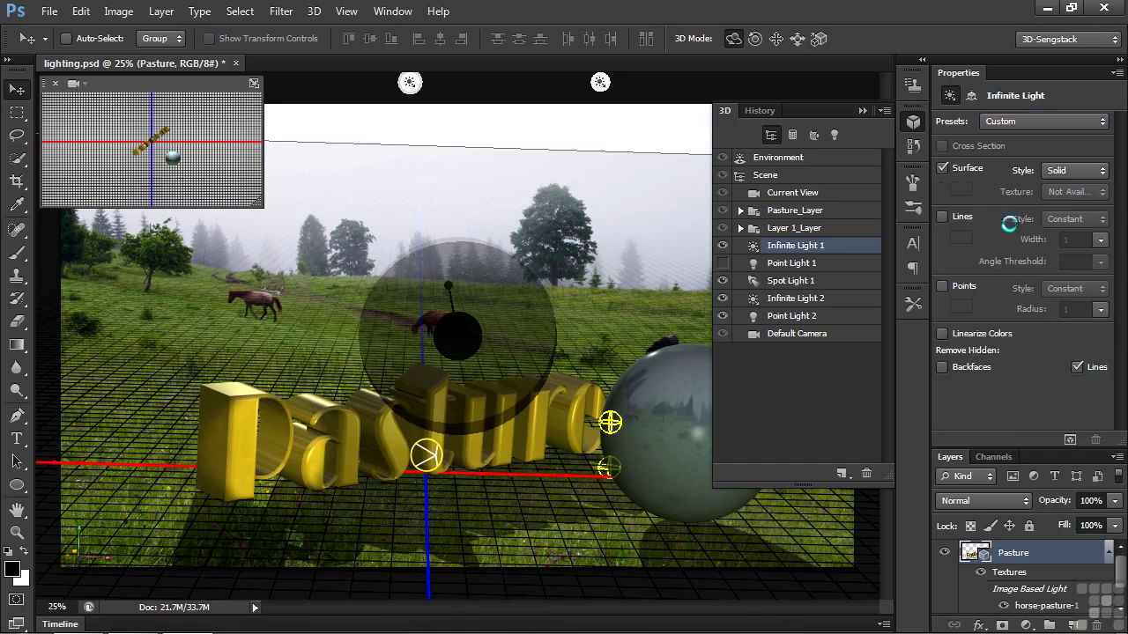
click(803, 250)
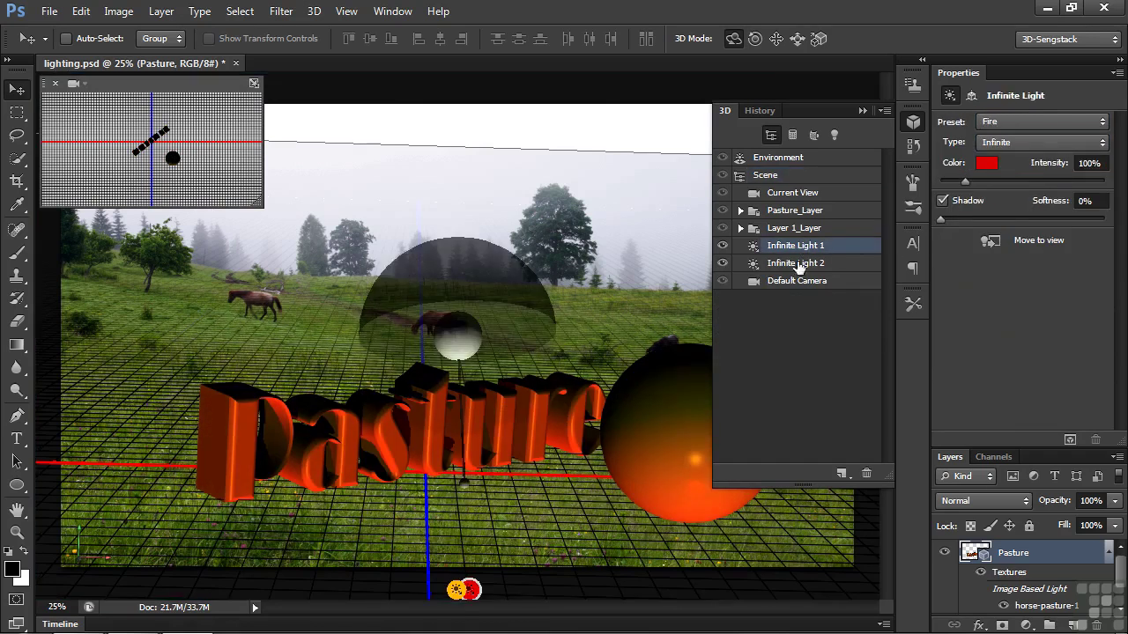
click(796, 266)
click(820, 251)
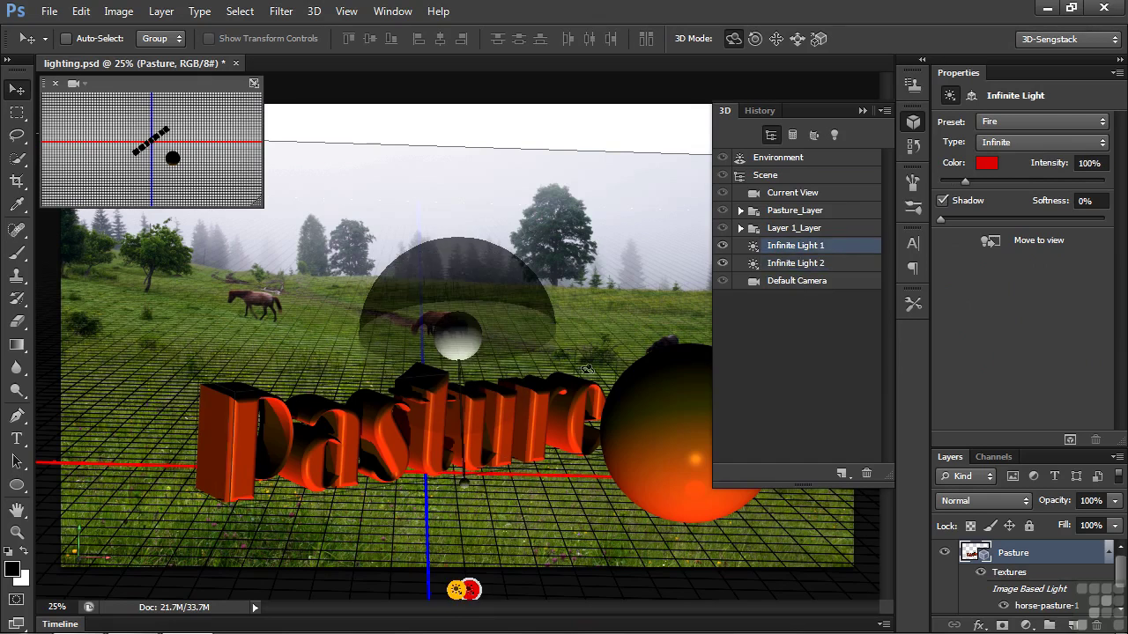
Step: Switch the scene's lighting to the Mardi Gras preset and inspect the color and direction of each infinite light
click(1080, 124)
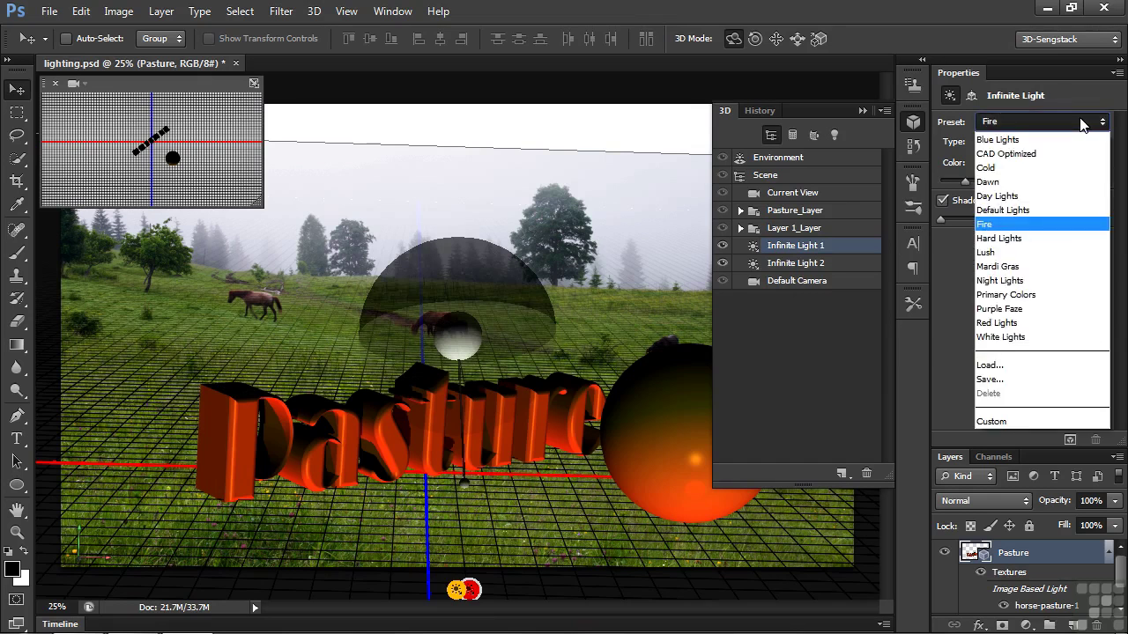
click(1030, 267)
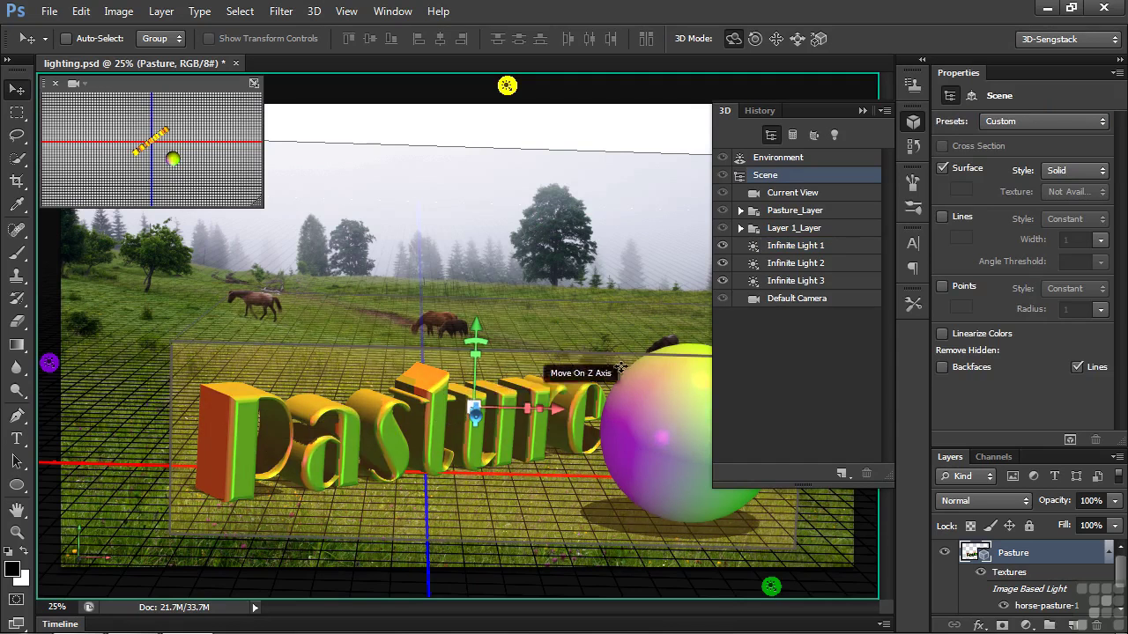
click(802, 246)
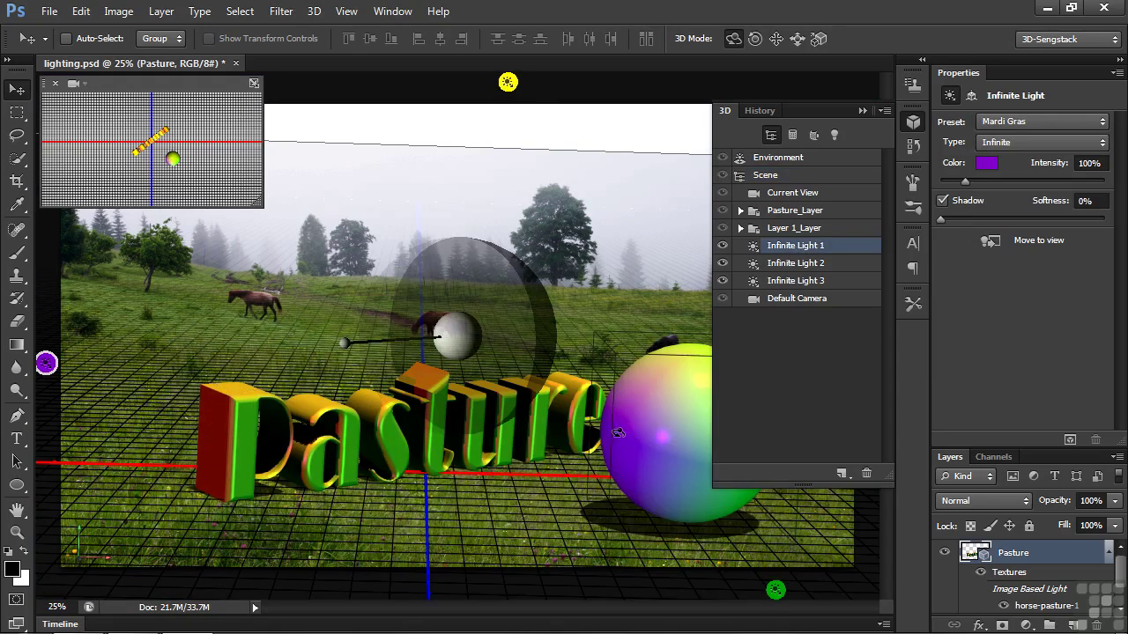
click(791, 266)
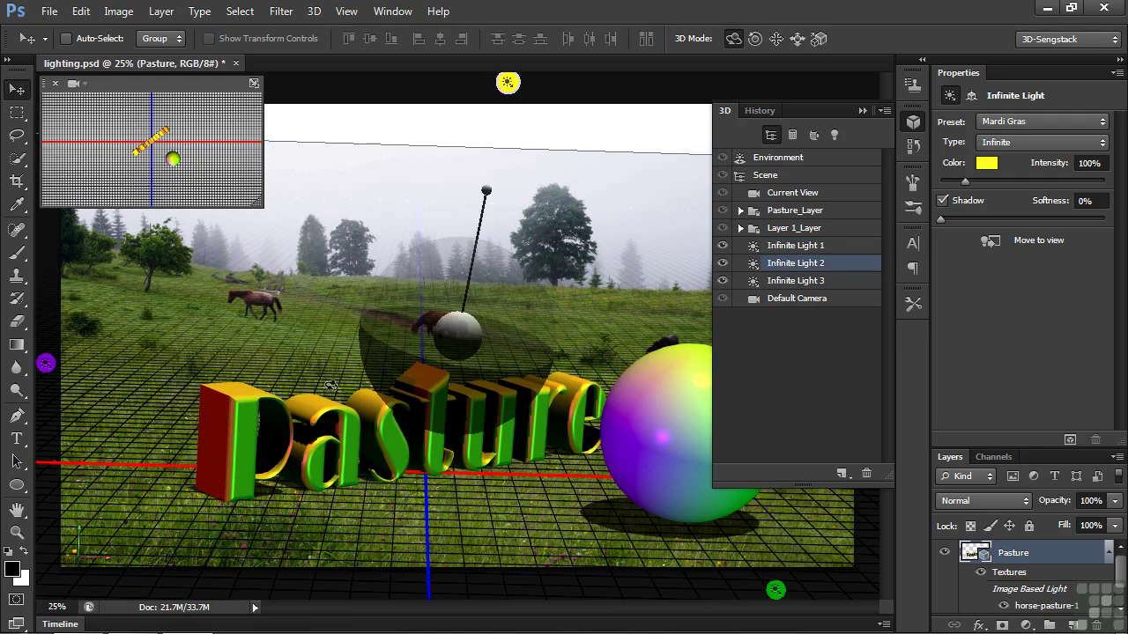
click(771, 284)
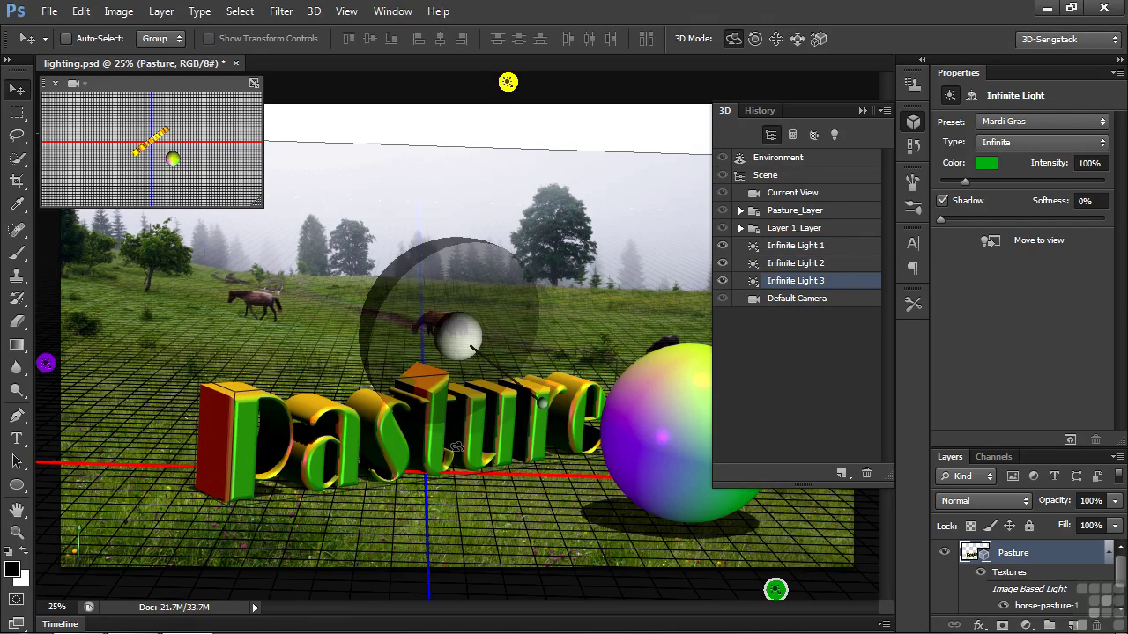
Step: Replace the lights with the Dawn preset and inspect the color and direction of each infinite light
click(1040, 123)
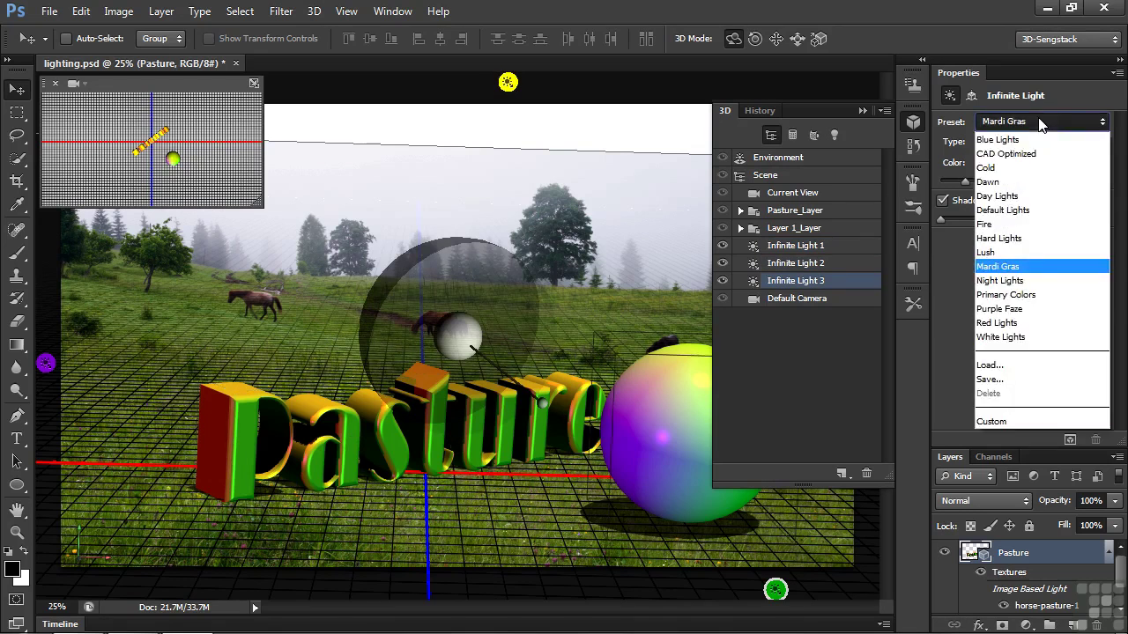
click(1002, 182)
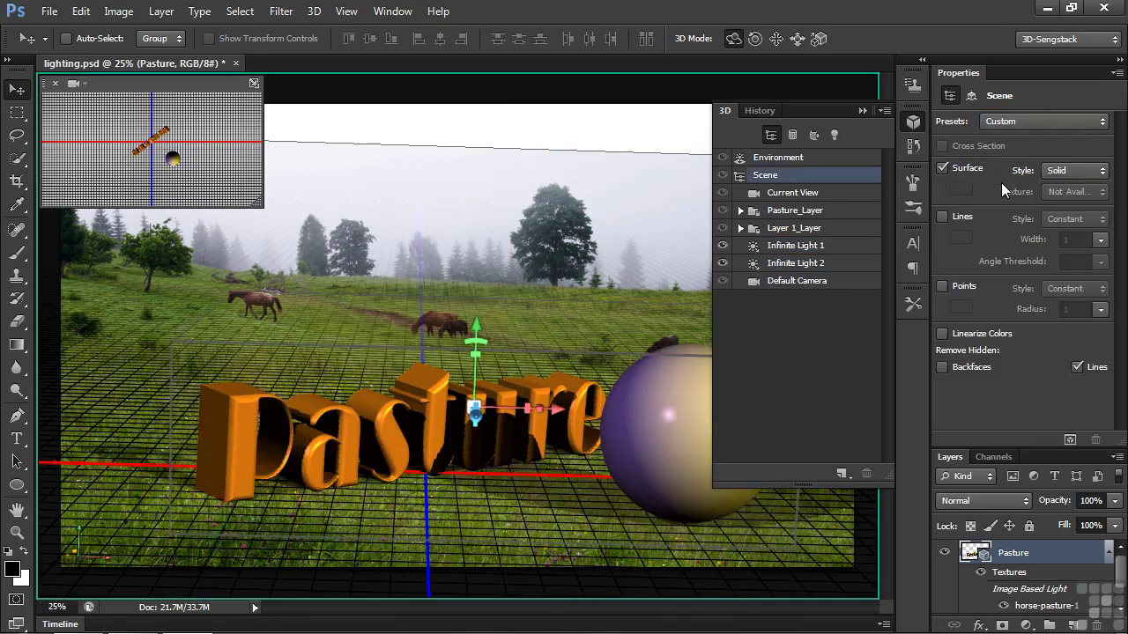
click(783, 249)
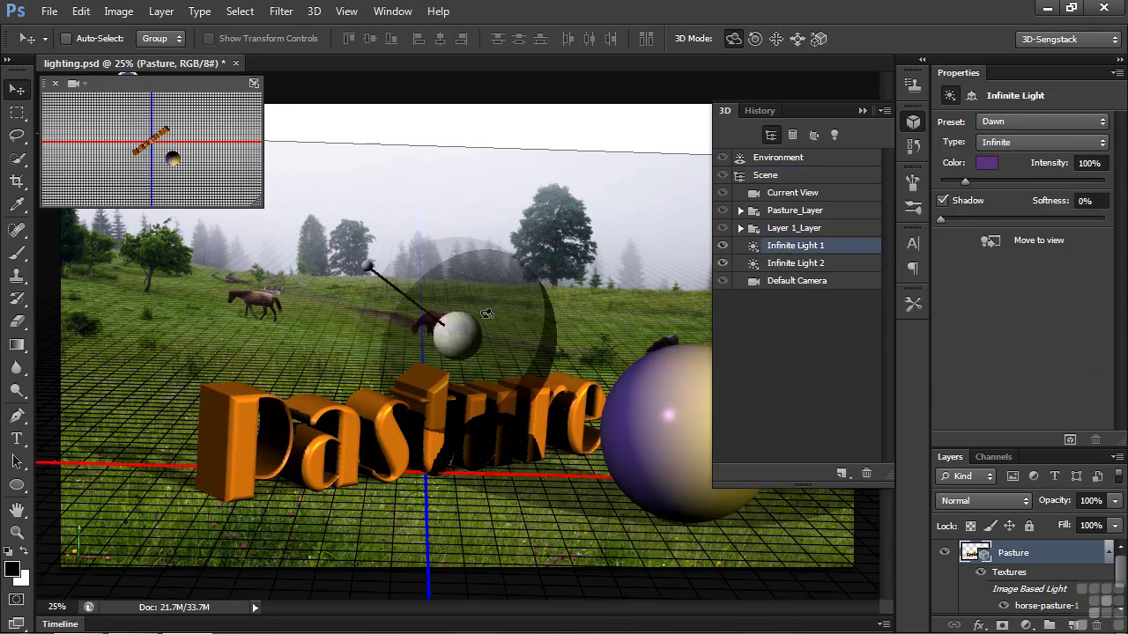
click(797, 265)
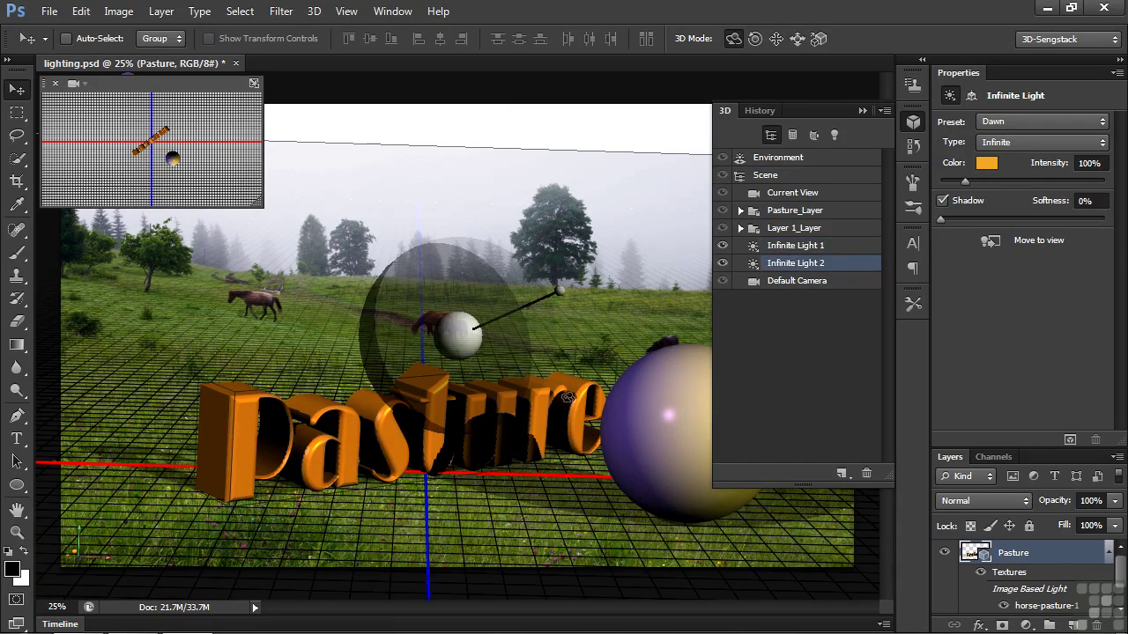
Step: Apply the Lush light preset and go through Infinite Lights 1 to 4 to review their colors and intensities
click(1096, 126)
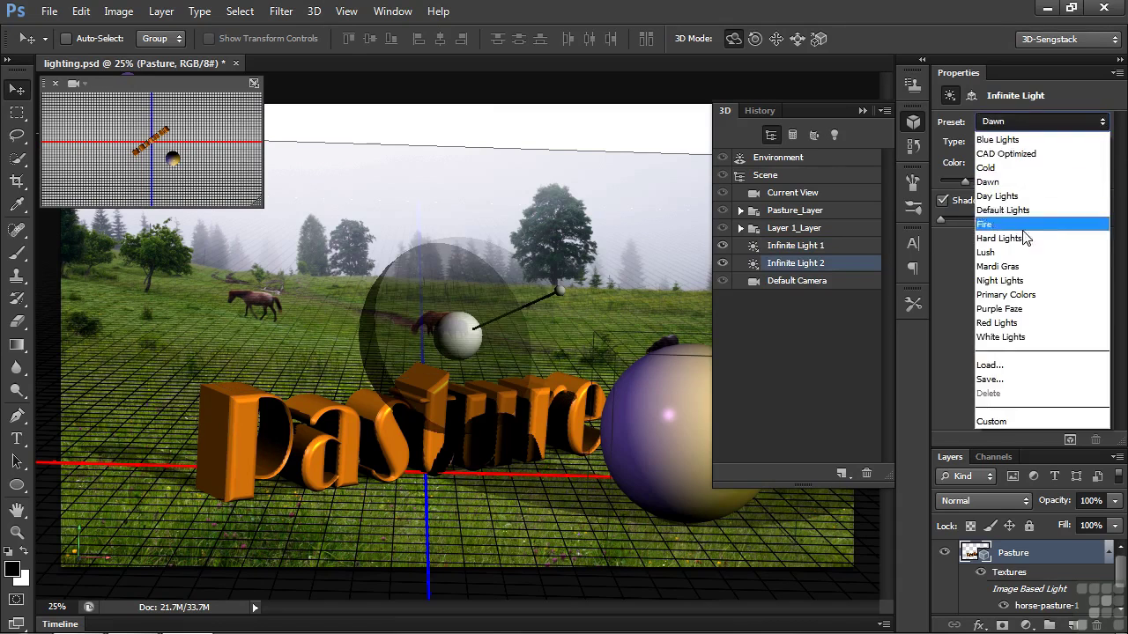
click(997, 253)
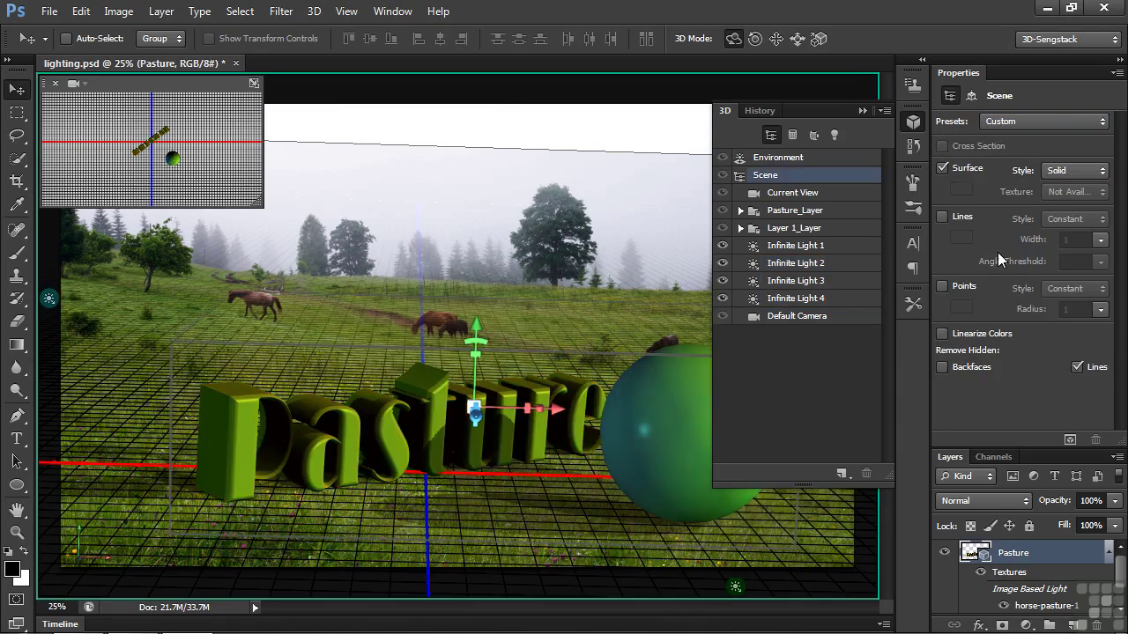
click(808, 249)
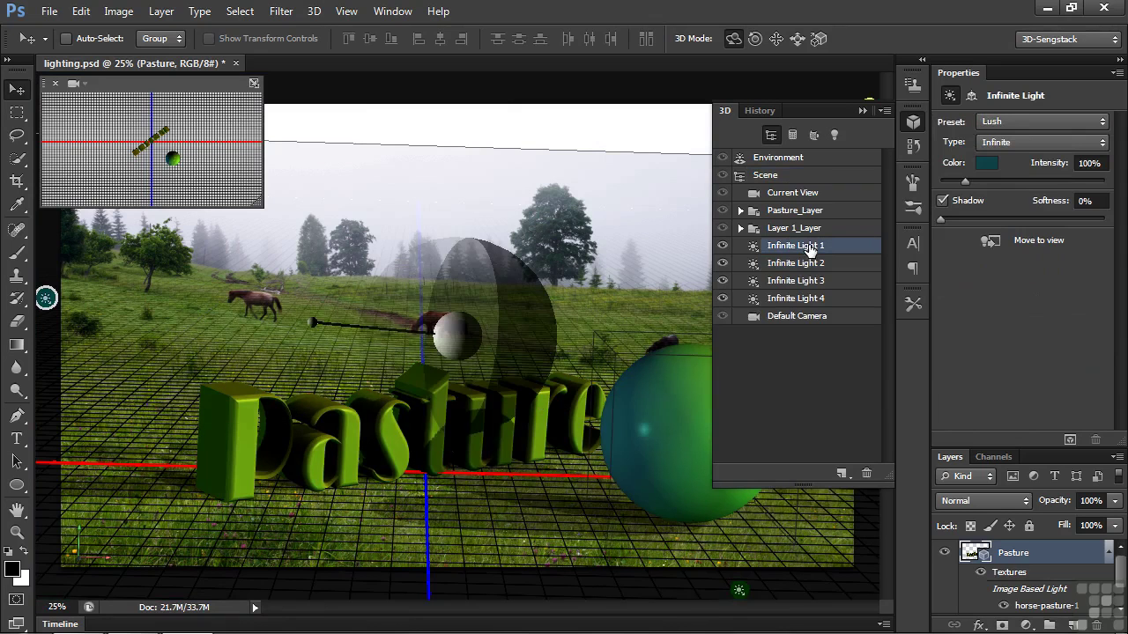
click(809, 265)
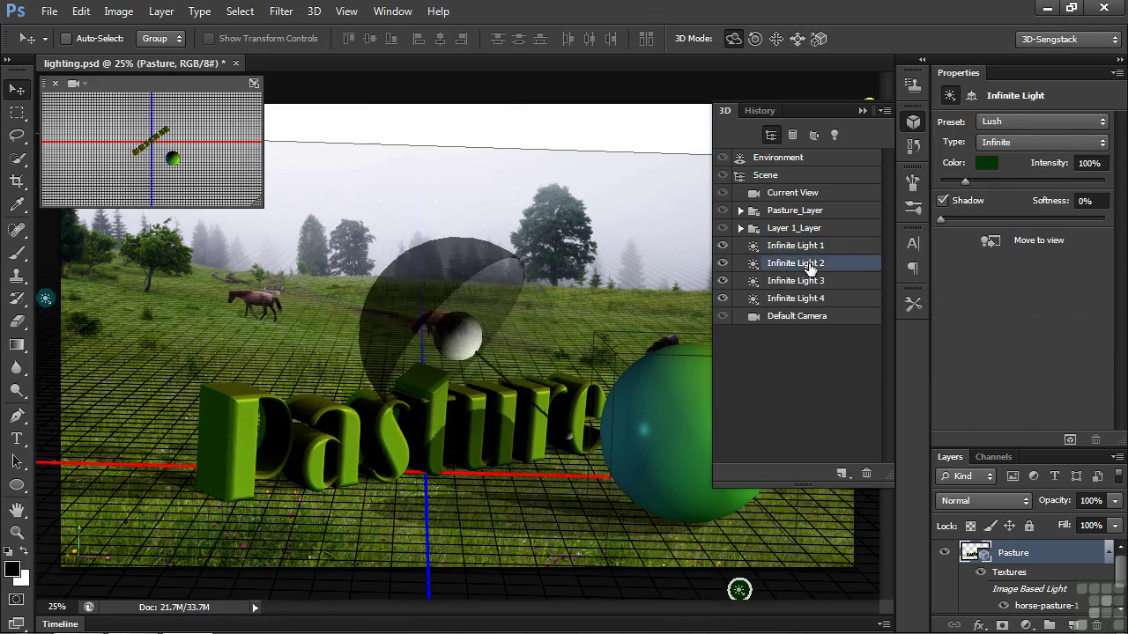
click(809, 284)
click(809, 301)
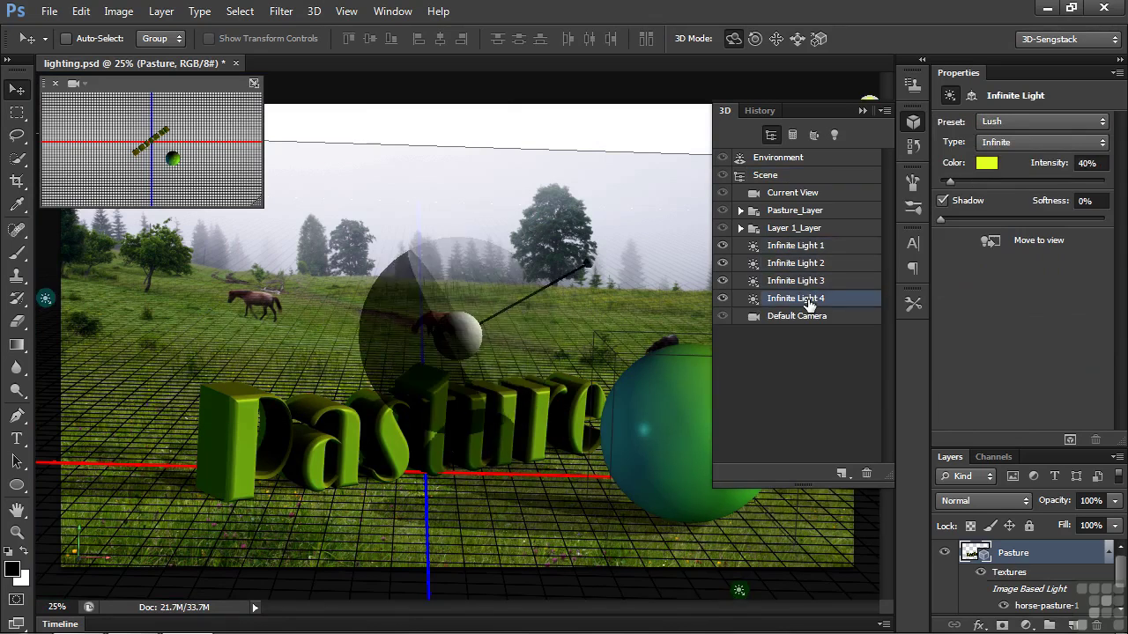